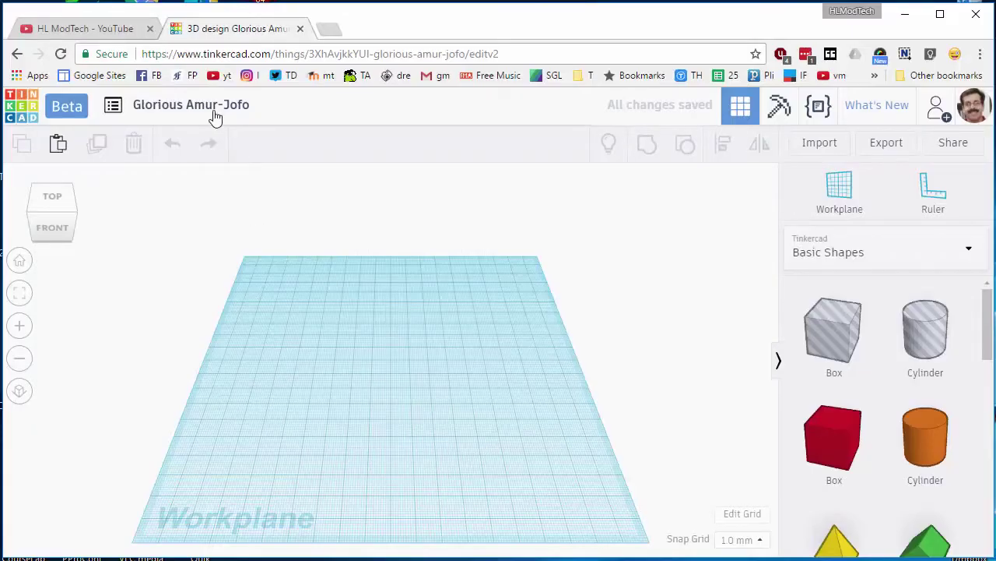
Rename the design as Fast Key Chain.
left_click(248, 111)
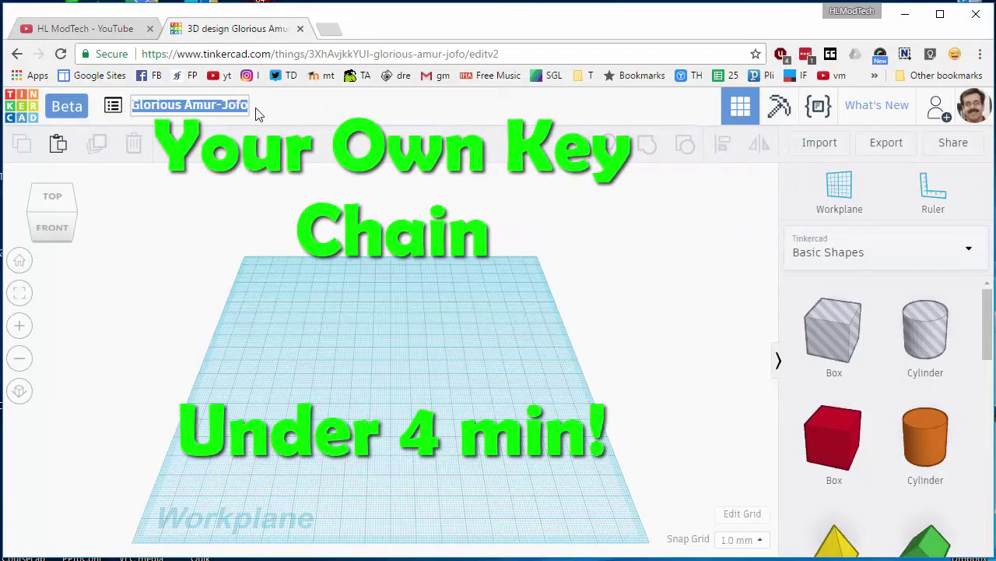
type("Fast Key Chain")
key("Return")
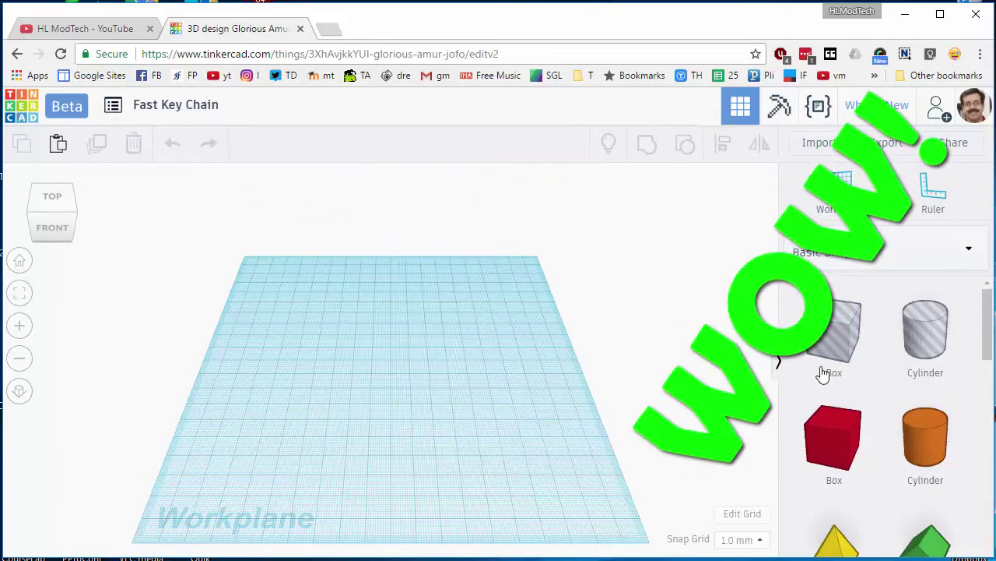
Place a red solid box on the workplane and size its base to 70 mm wide by 25 mm deep.
left_click_drag(838, 453, 348, 380)
scroll(351, 389, "up", 2)
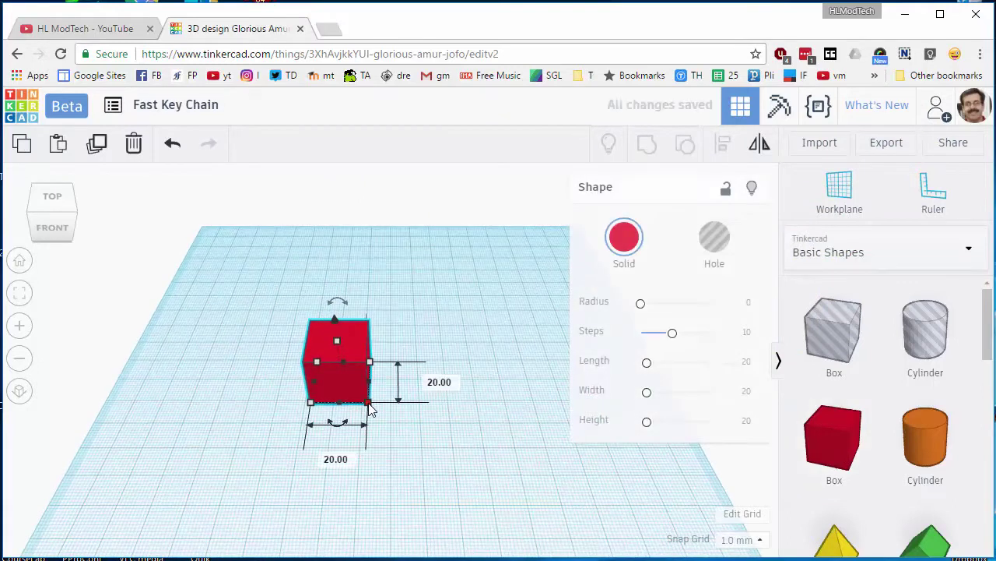
left_click(347, 460)
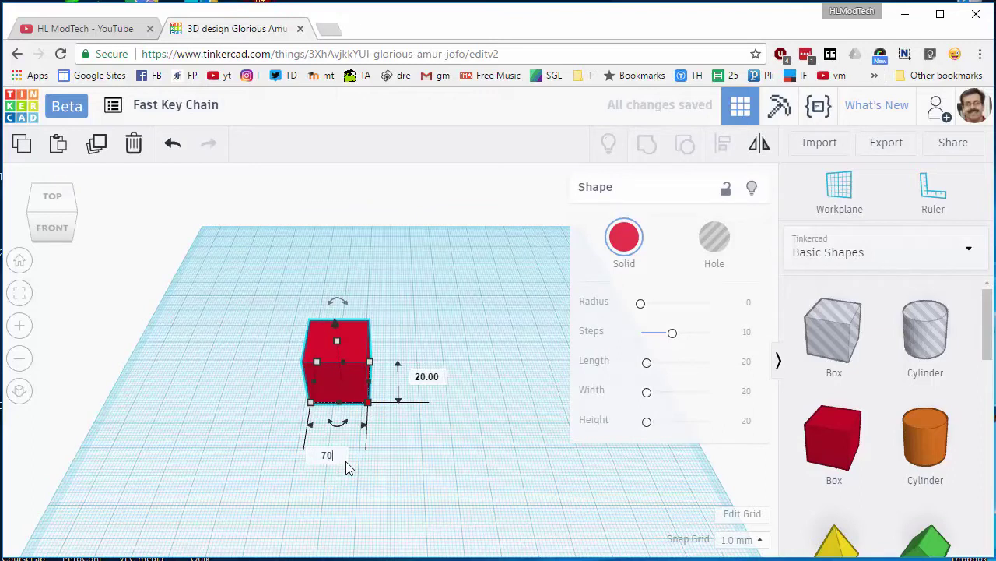
type("70")
key("Return")
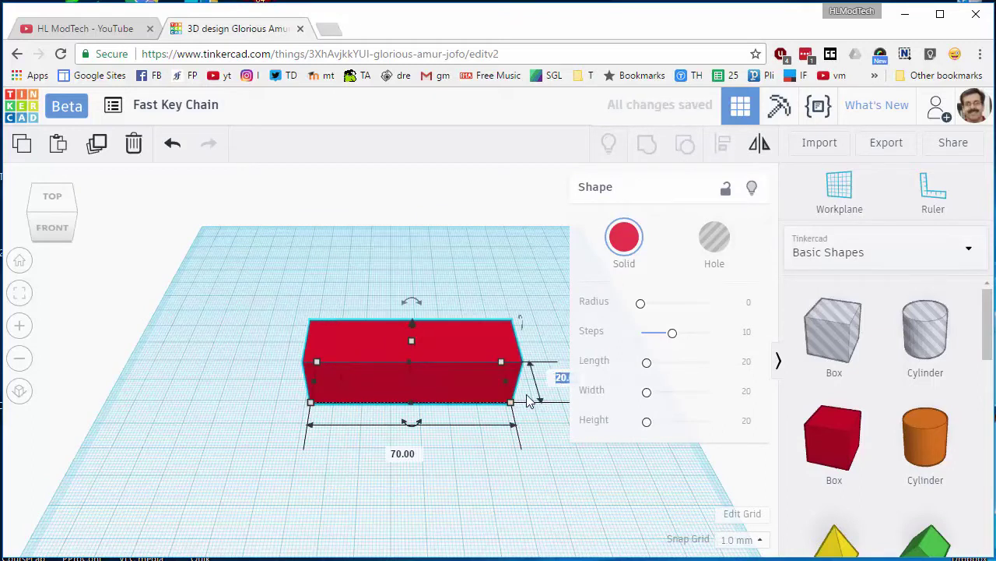
key("Return")
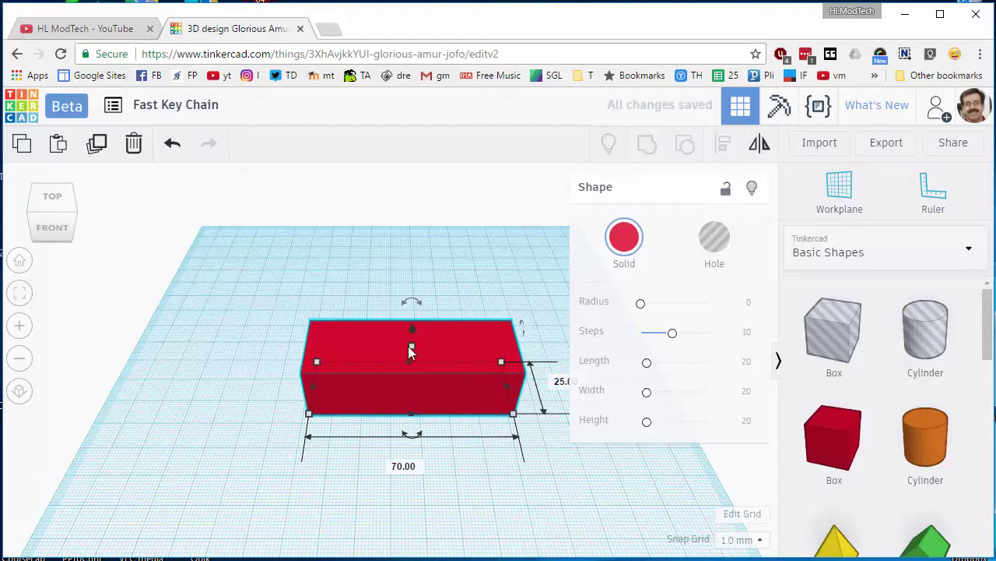
Set the box's height to 2 mm so it forms a thin plate.
mouse_move(411, 347)
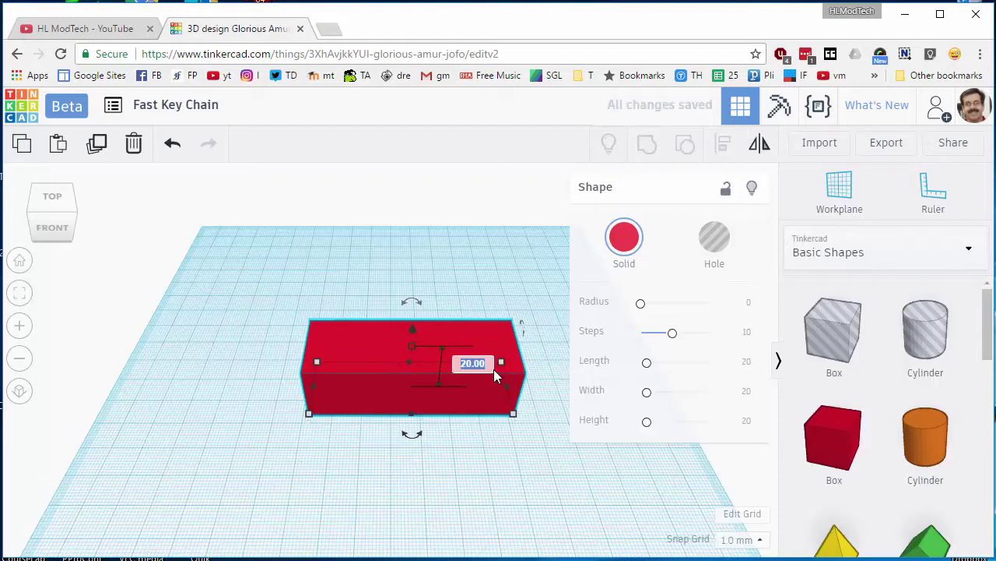
type("2")
key("Return")
scroll(357, 452, "up", 3)
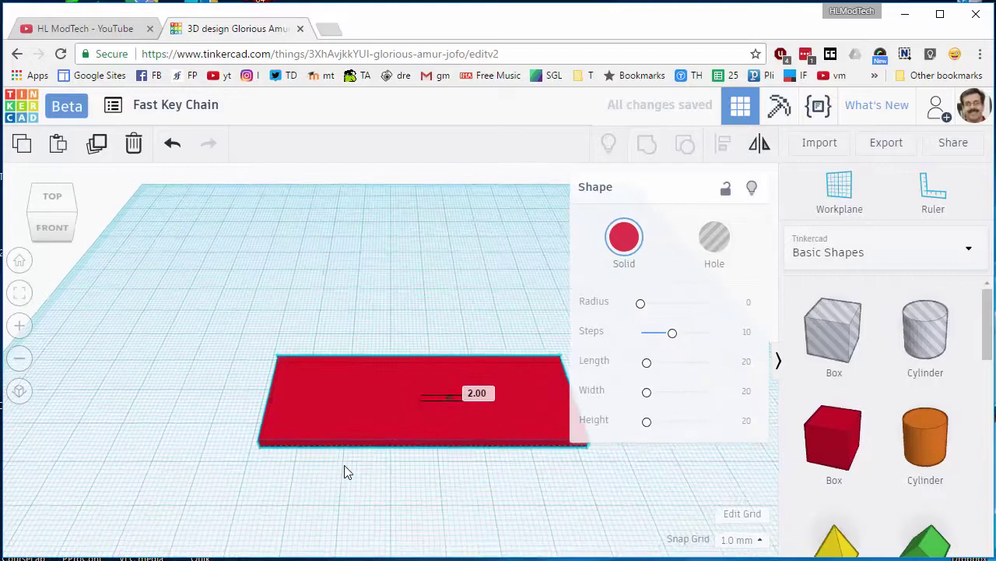
Place a cylinder hole behind the plate's left end and shrink its base to about 6 by 6 mm.
scroll(348, 472, "down", 3)
right_click_drag(317, 464, 281, 419)
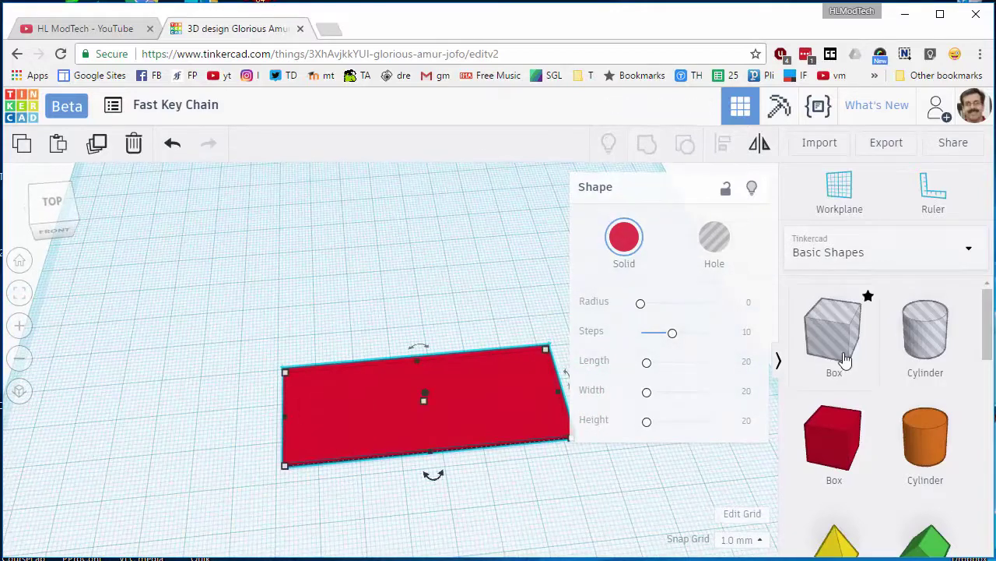
left_click_drag(925, 331, 301, 335)
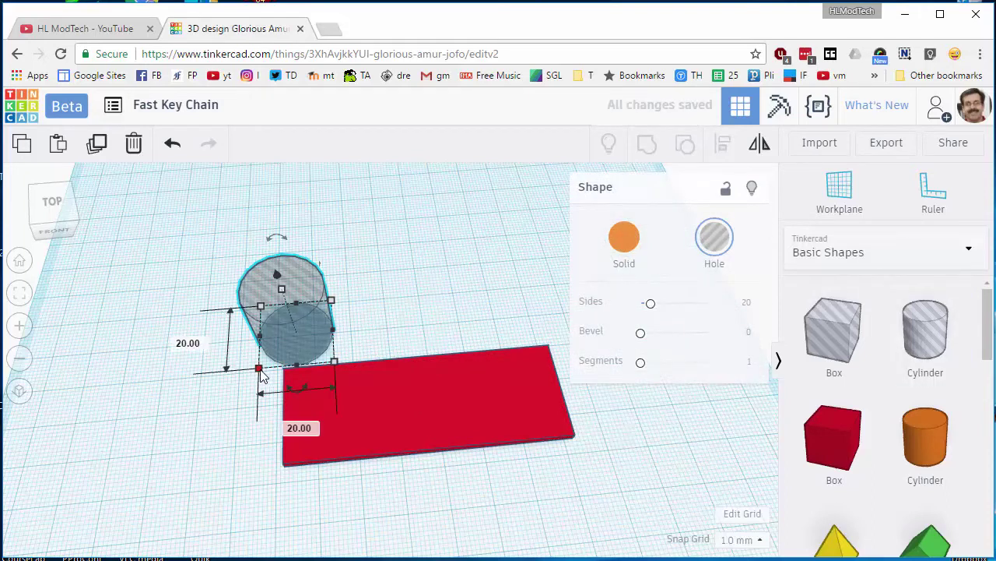
left_click_drag(260, 369, 305, 348)
Set the snap grid to 0.5 mm and reduce the cylinder hole's base to 5 by 5 mm.
scroll(285, 352, "up", 5)
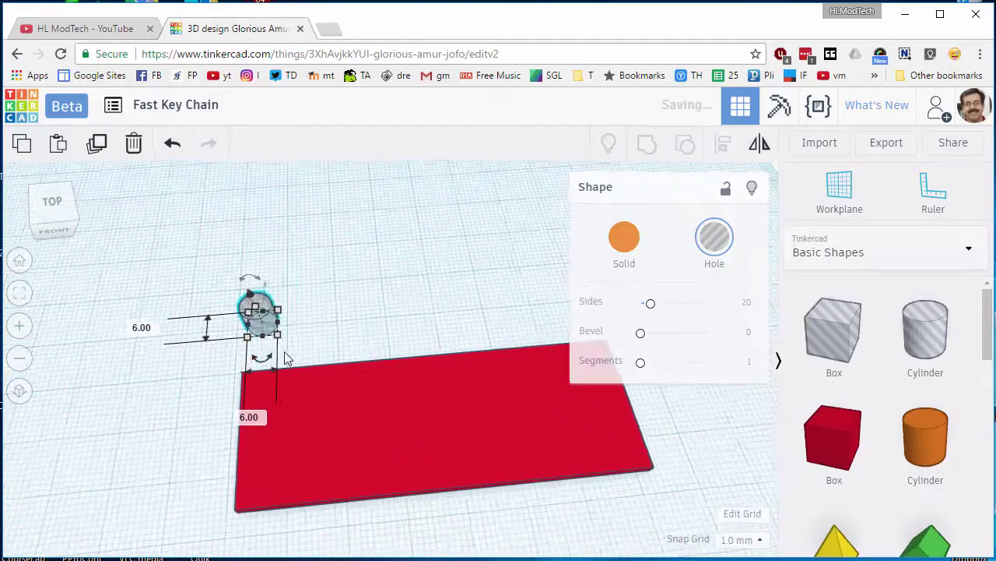
left_click(21, 293)
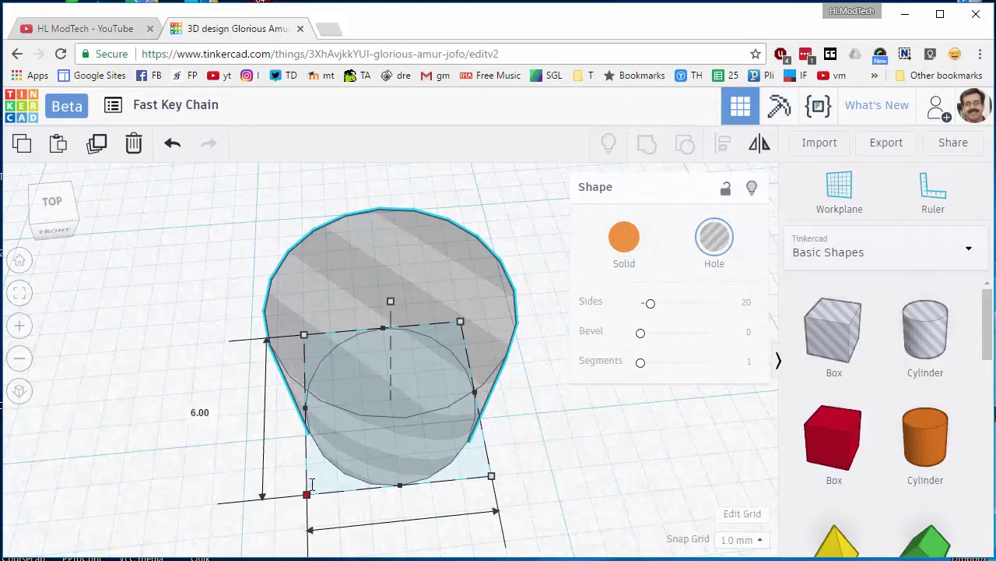
left_click_drag(324, 474, 312, 490)
left_click(737, 539)
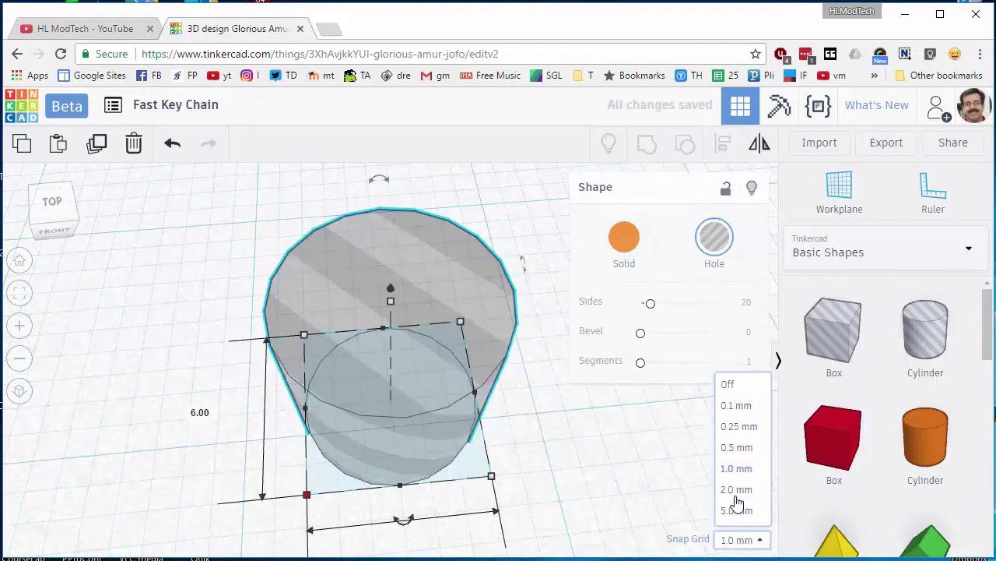
left_click(736, 447)
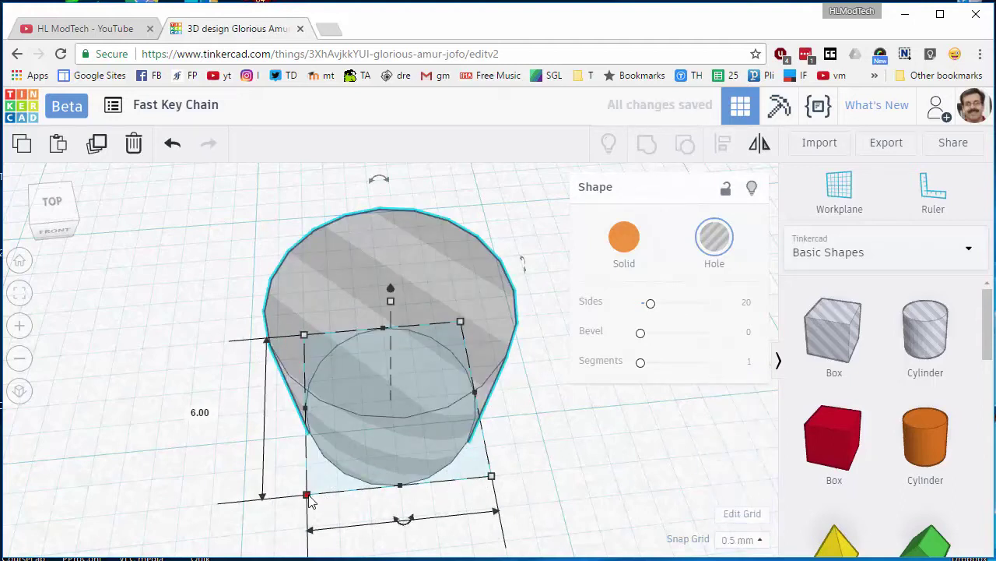
left_click_drag(312, 492, 319, 483)
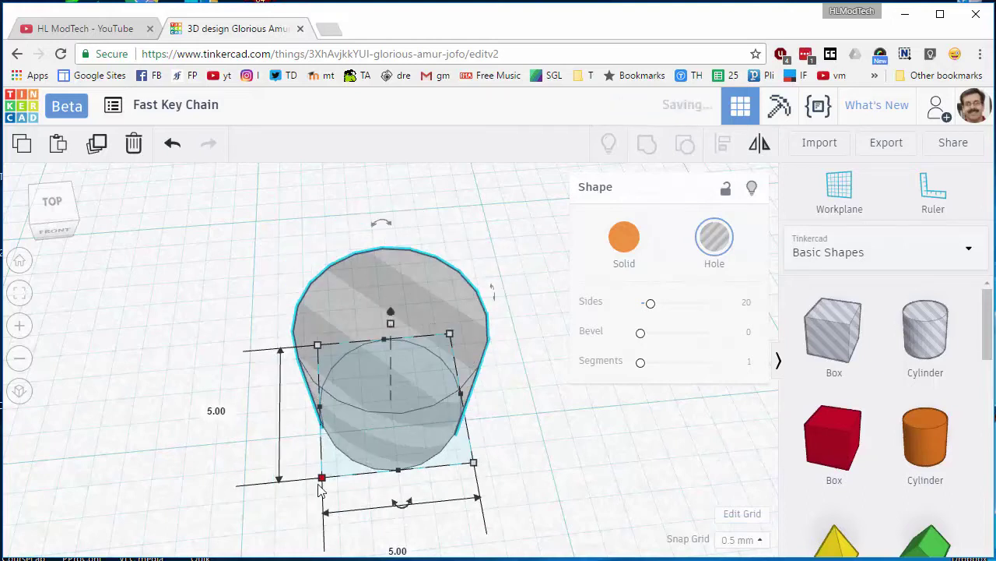
Move the cylinder hole onto the plate's back edge near the left corner.
scroll(322, 484, "down", 8)
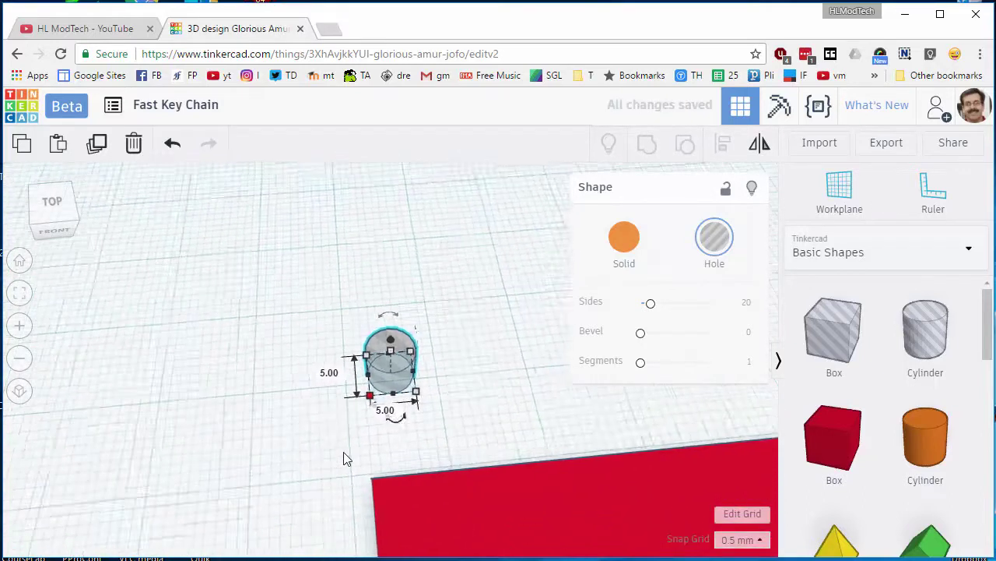
left_click_drag(389, 370, 432, 429)
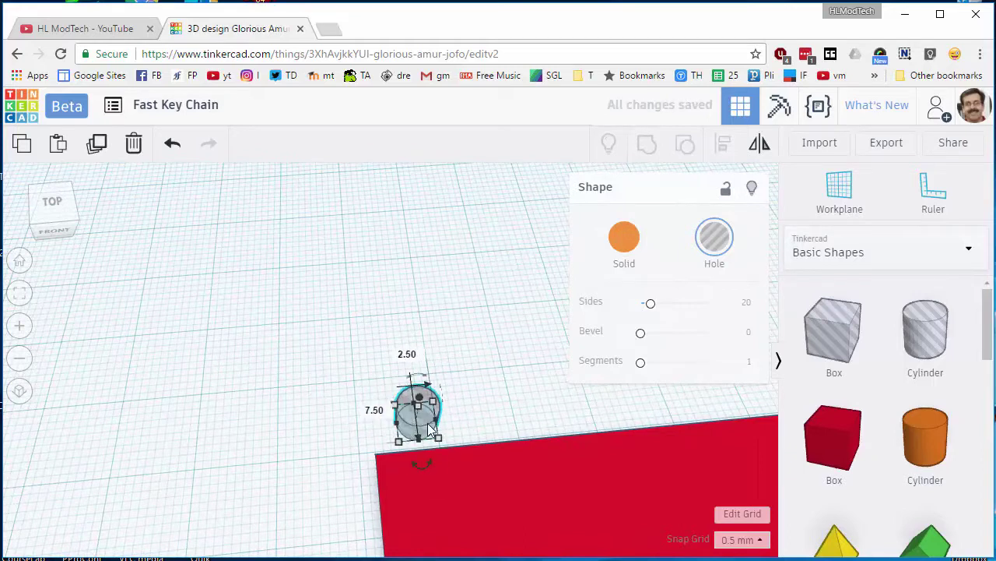
key("Down")
key("Down")
key("Down")
key("Down")
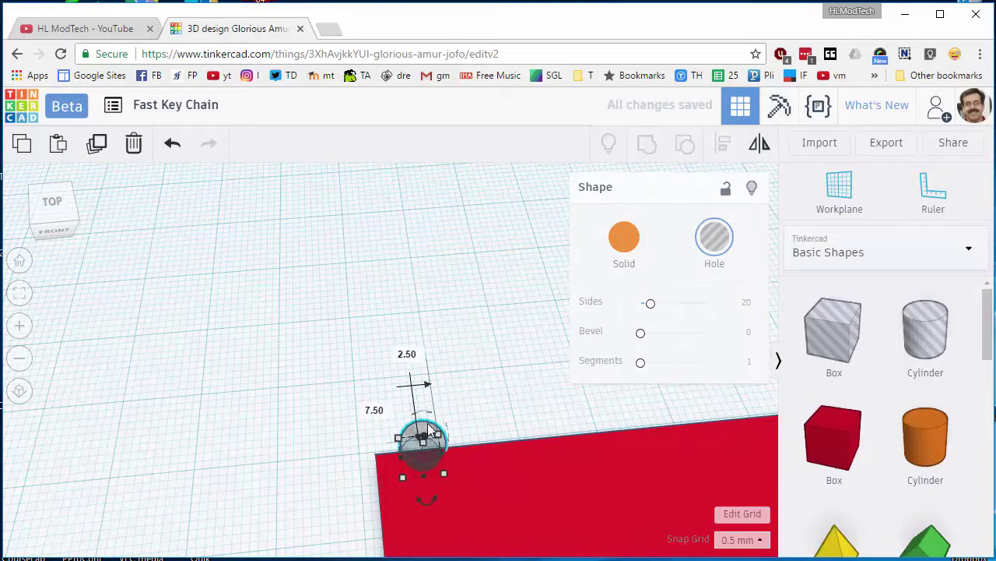
Set the snap grid to 1.0 mm and nudge the cylinder hole fully inside the plate's back left corner.
left_click(739, 540)
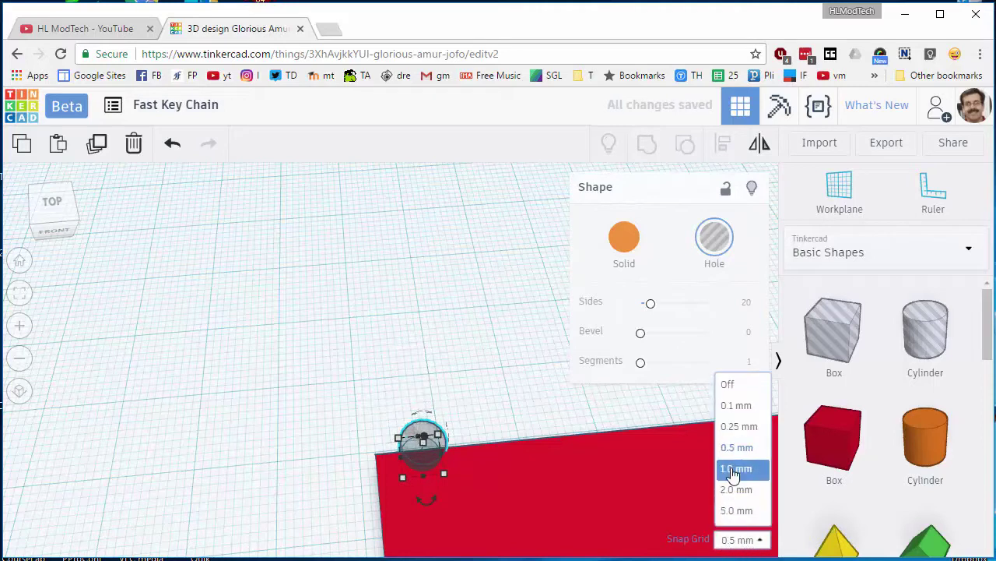
left_click(733, 469)
key("Down")
key("Down")
key("Down")
key("Down")
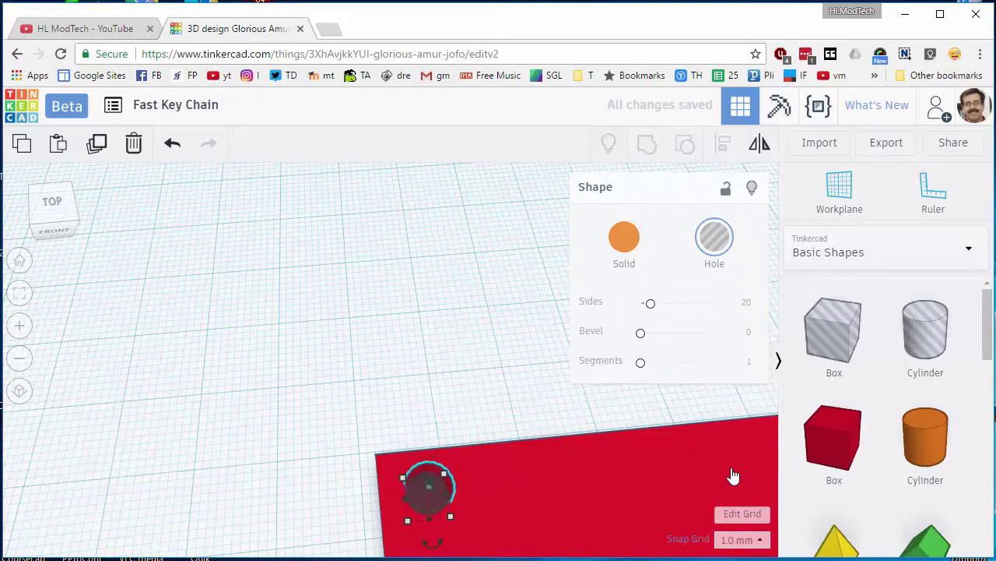
key("Left")
key("Left")
key("Left")
key("Left")
key("Up")
key("Up")
key("Up")
key("Up")
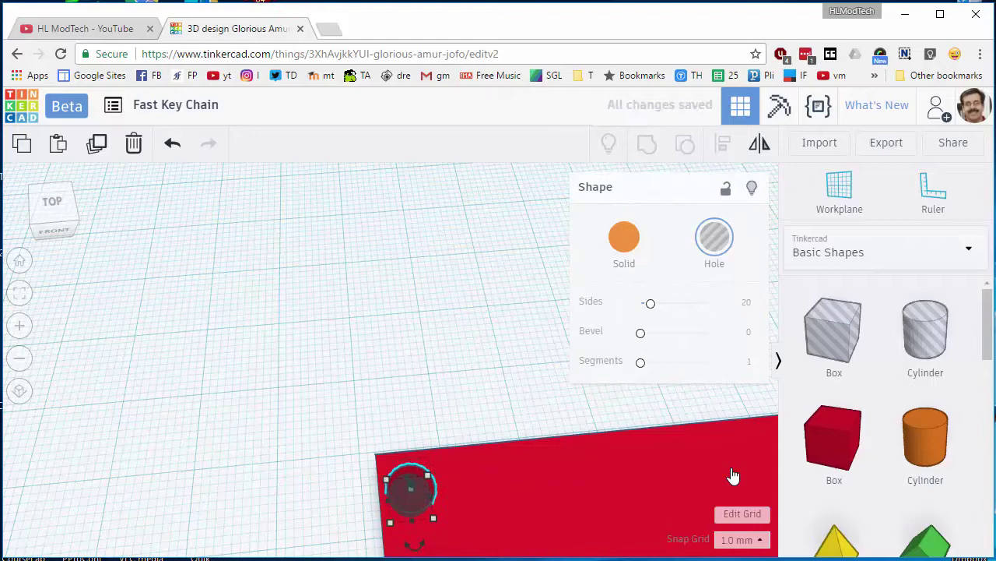
key("Down")
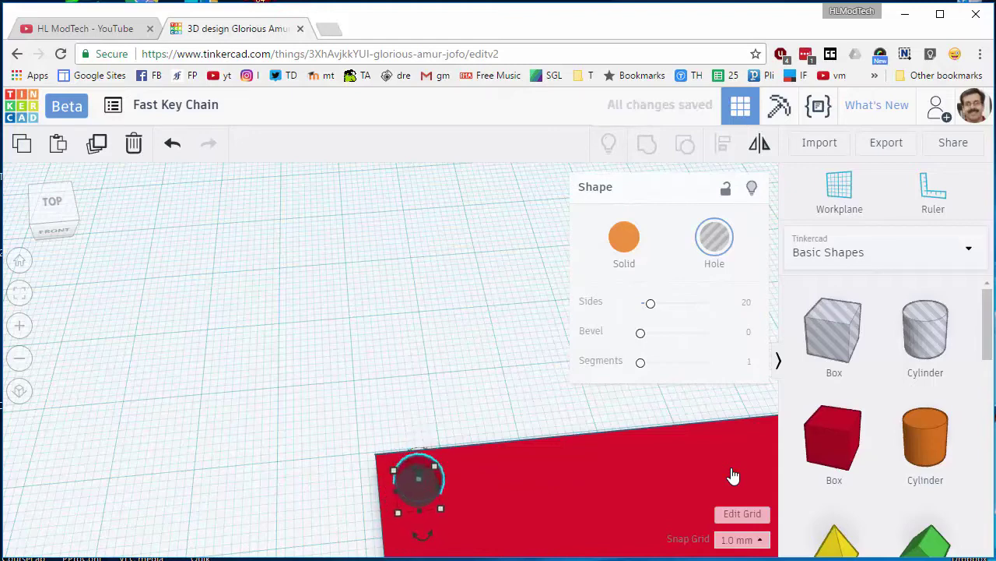
Group the plate and the cylinder hole to cut the key ring hole through the corner.
left_click(316, 454)
right_click_drag(323, 441, 377, 315)
left_click_drag(378, 315, 506, 445)
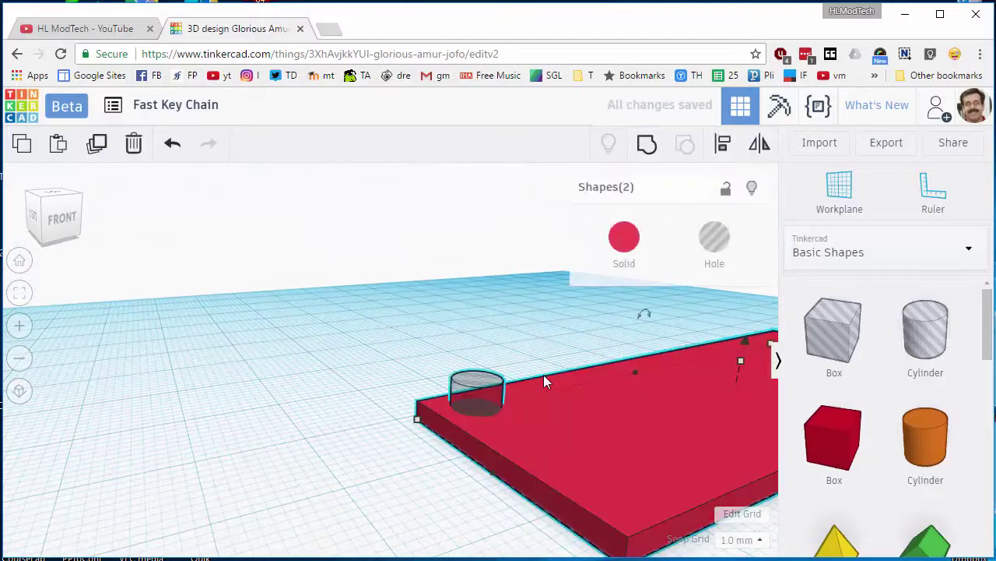
left_click(638, 156)
right_click_drag(438, 518, 621, 440)
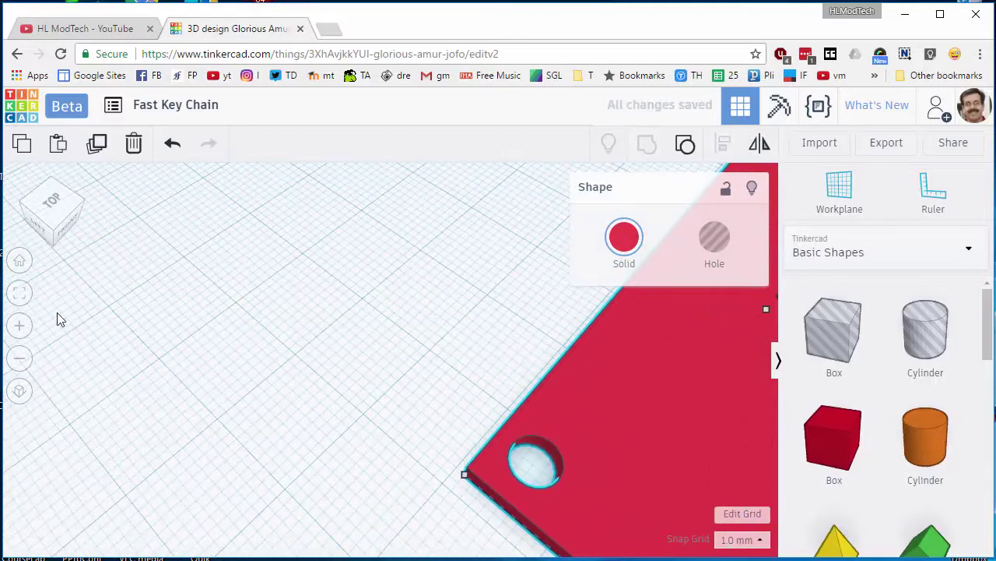
Examine the whole plate and its corner hole from above and at an angle.
left_click(20, 293)
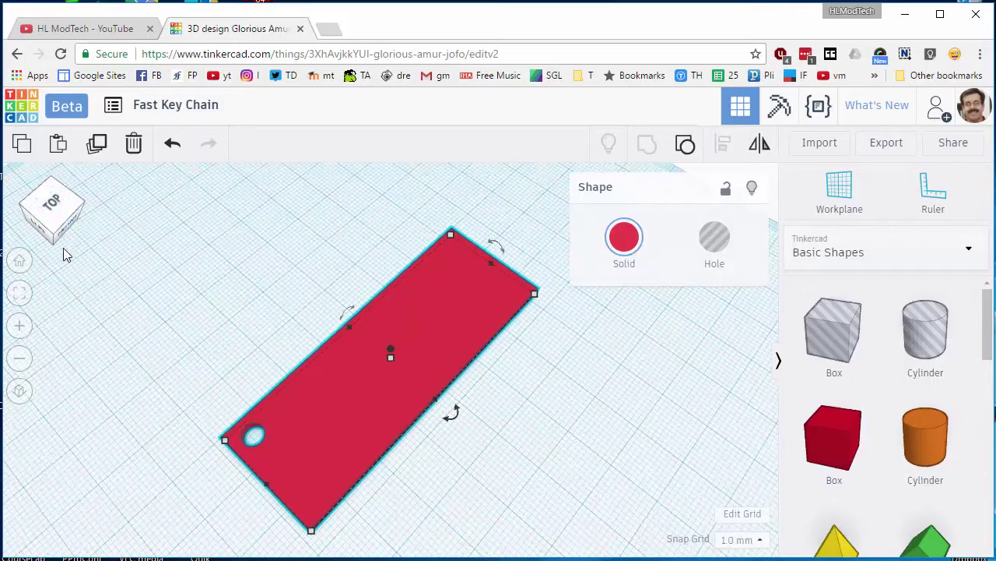
left_click(48, 214)
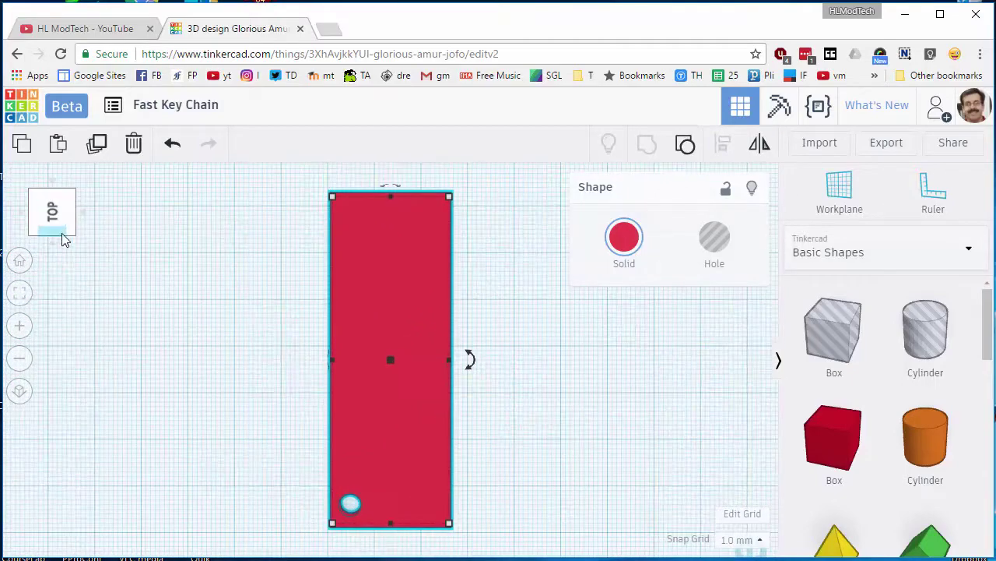
right_click_drag(6, 269, 112, 260)
left_click(530, 407)
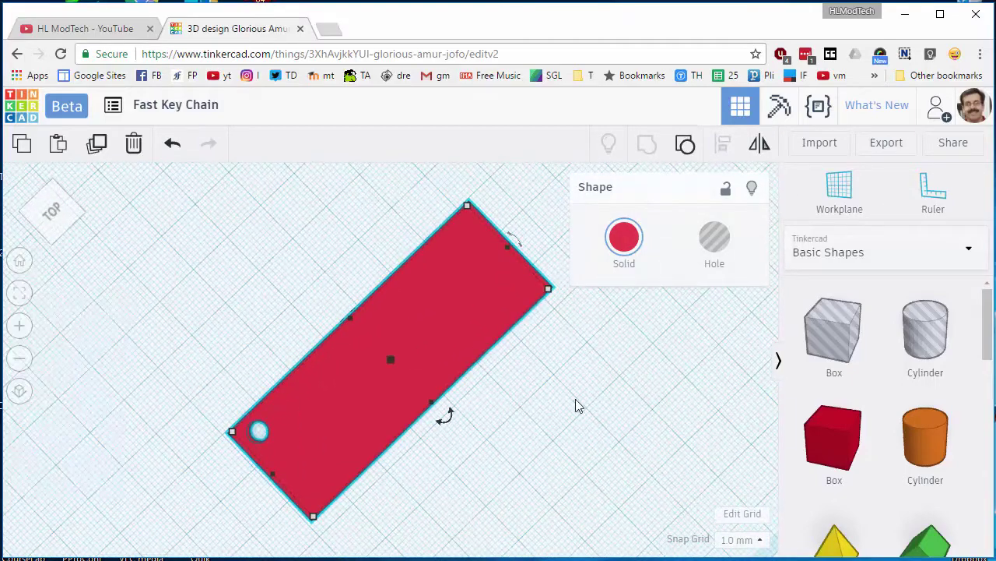
right_click_drag(576, 407, 411, 305)
left_click(420, 377)
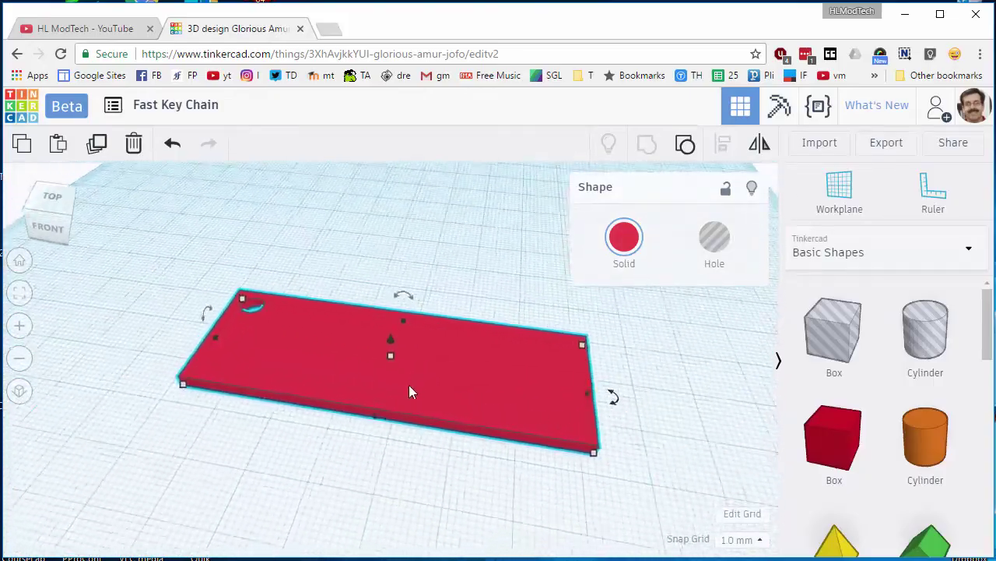
right_click_drag(406, 379, 543, 400)
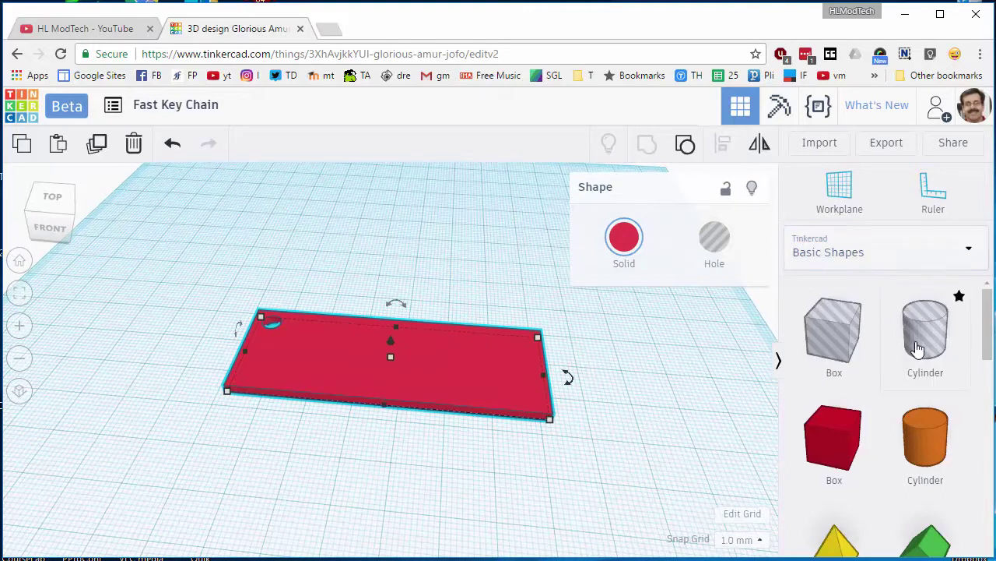
Place a red Text shape on the plate and raise it 1 mm above the workplane.
scroll(914, 350, "down", 5)
scroll(926, 407, "up", 2)
scroll(922, 426, "down", 1)
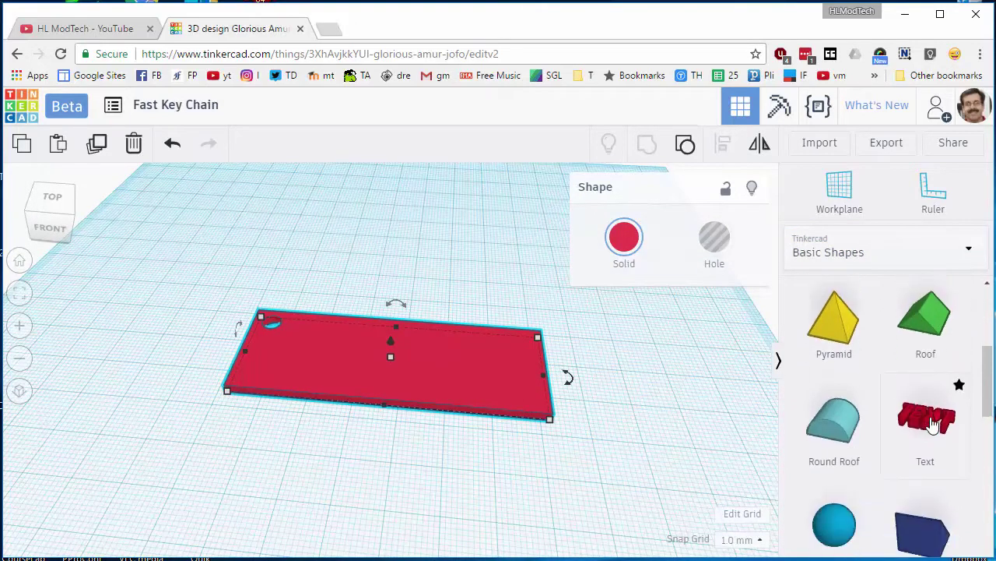
left_click_drag(926, 420, 377, 382)
mouse_move(377, 383)
right_mouse_down()
mouse_move(430, 359)
mouse_move(434, 341)
mouse_move(388, 380)
right_mouse_up()
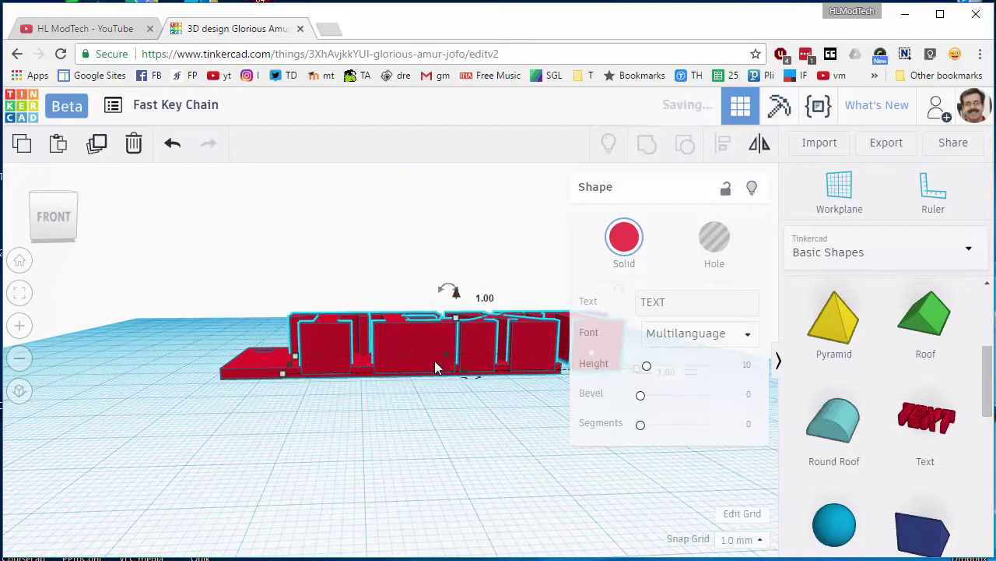
Set the snap grid to 0.5 mm and try a finer height adjustment of the text.
scroll(389, 366, "up", 3)
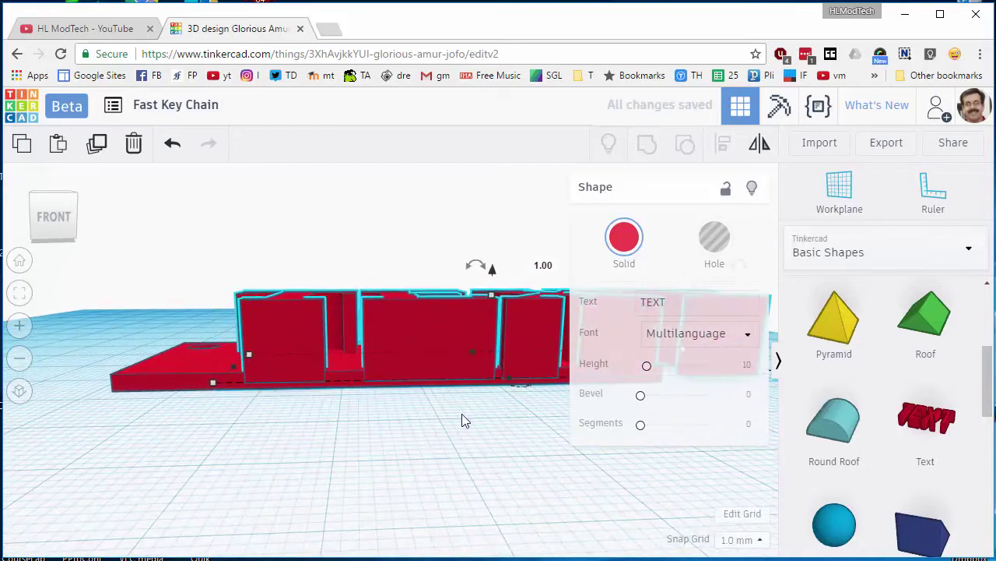
left_click(742, 542)
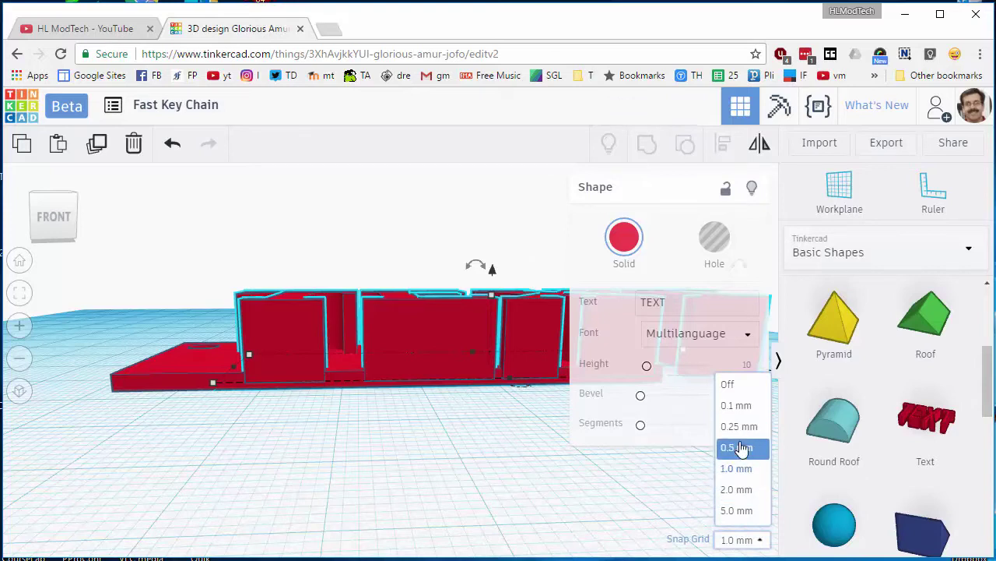
left_click(736, 448)
left_click_drag(493, 274, 491, 268)
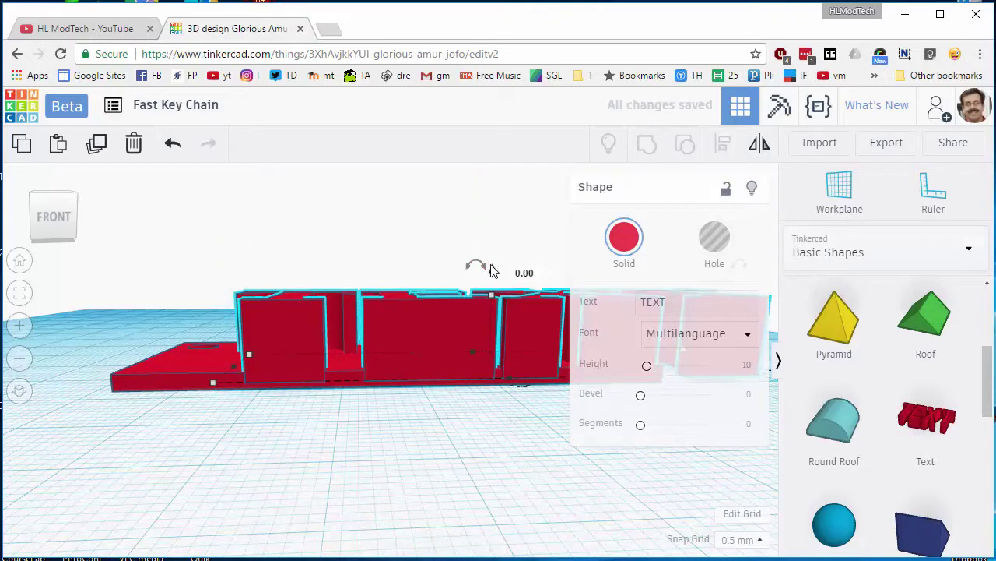
scroll(340, 414, "down", 2)
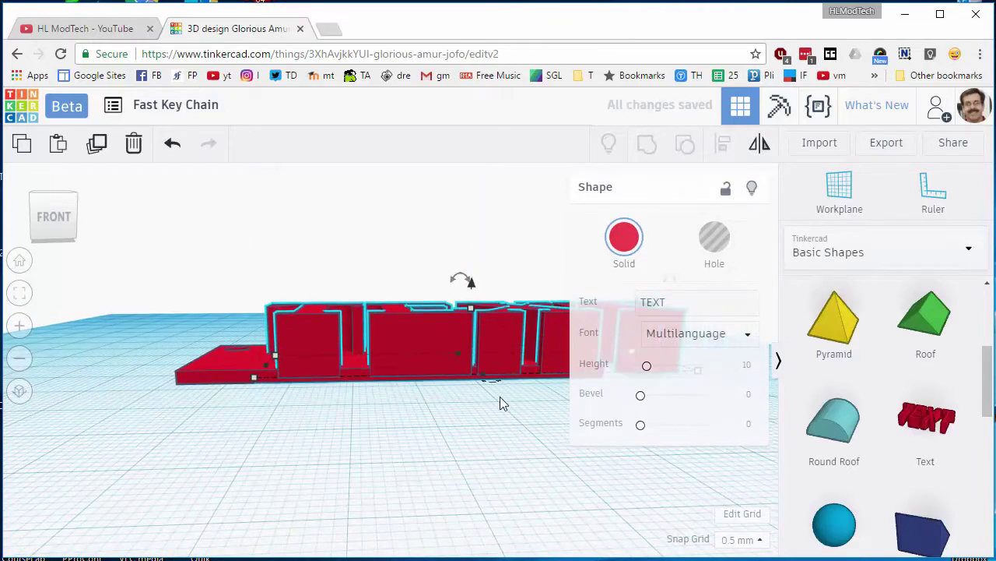
Replace the placeholder wording of the text shape with the owner's first name.
left_click(575, 298)
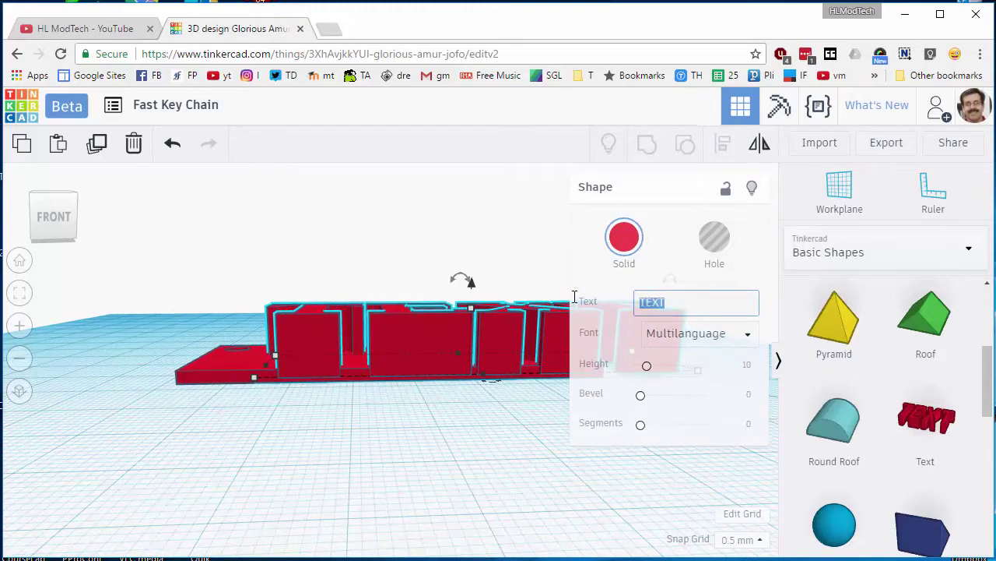
type("Mike")
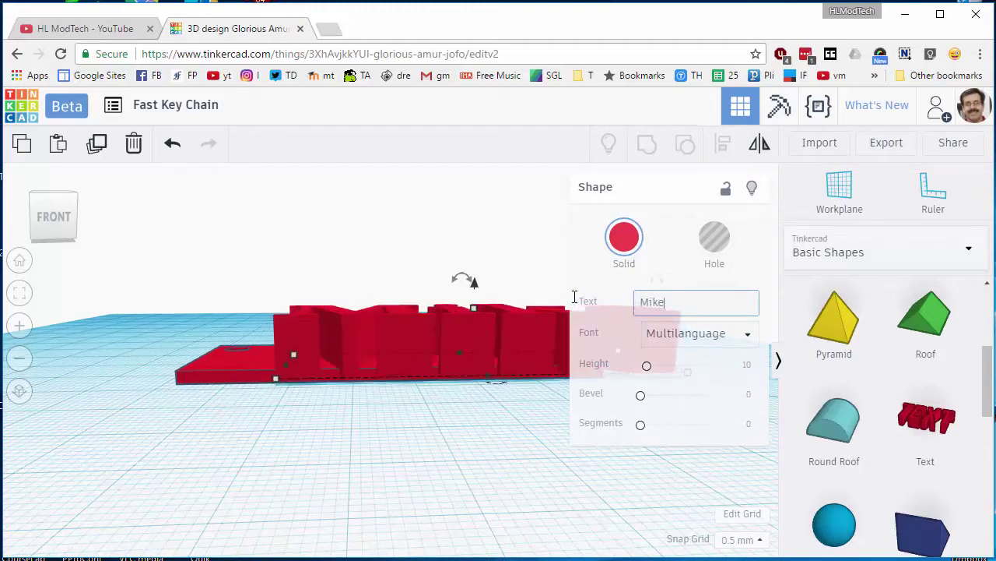
left_click(19, 292)
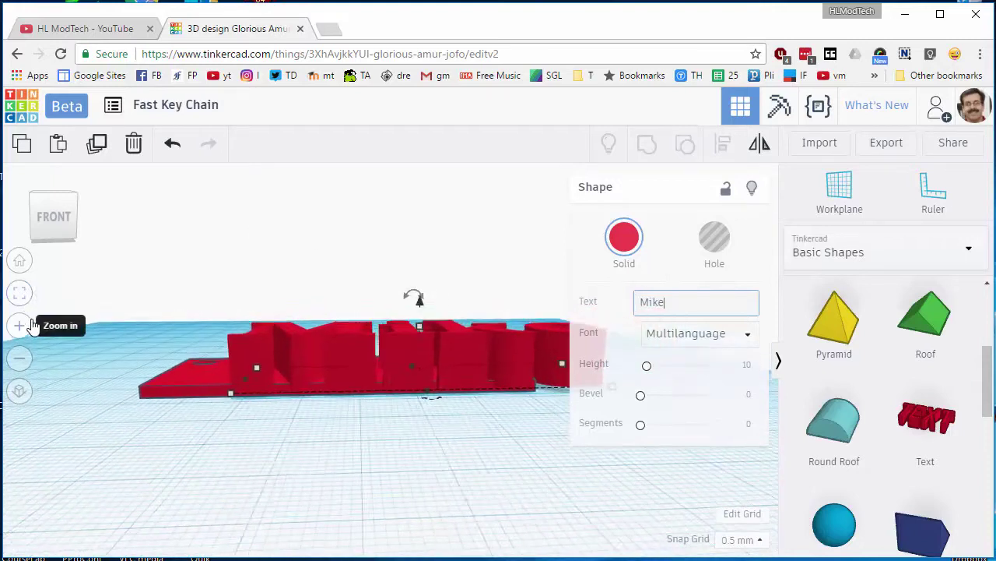
Resize the text to about 59 mm wide and adjust its depth so all letters fit inside the plate's outline.
left_click(56, 199)
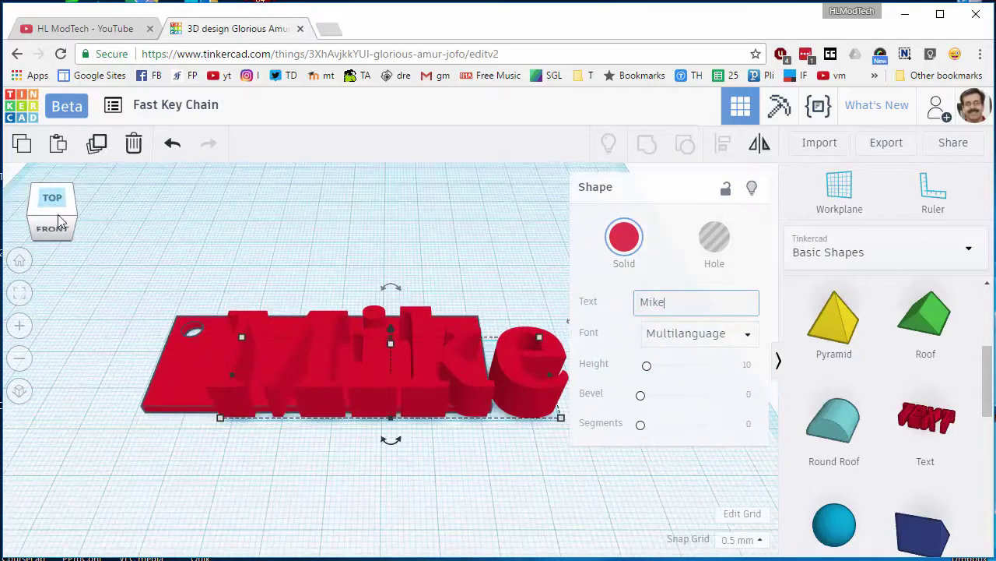
left_click(59, 210)
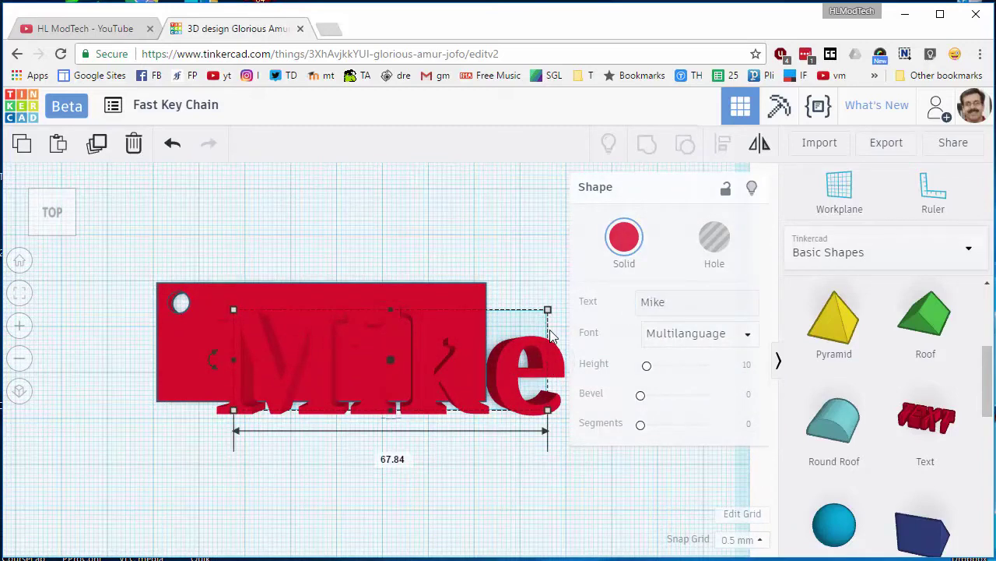
left_click_drag(550, 364, 475, 361)
right_click_drag(437, 386, 359, 319)
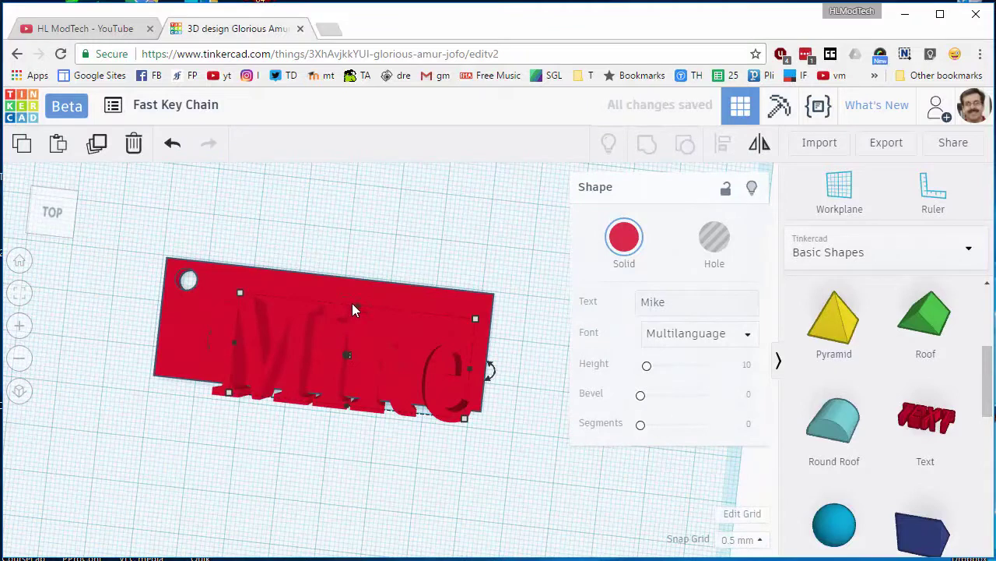
left_click_drag(356, 306, 358, 292)
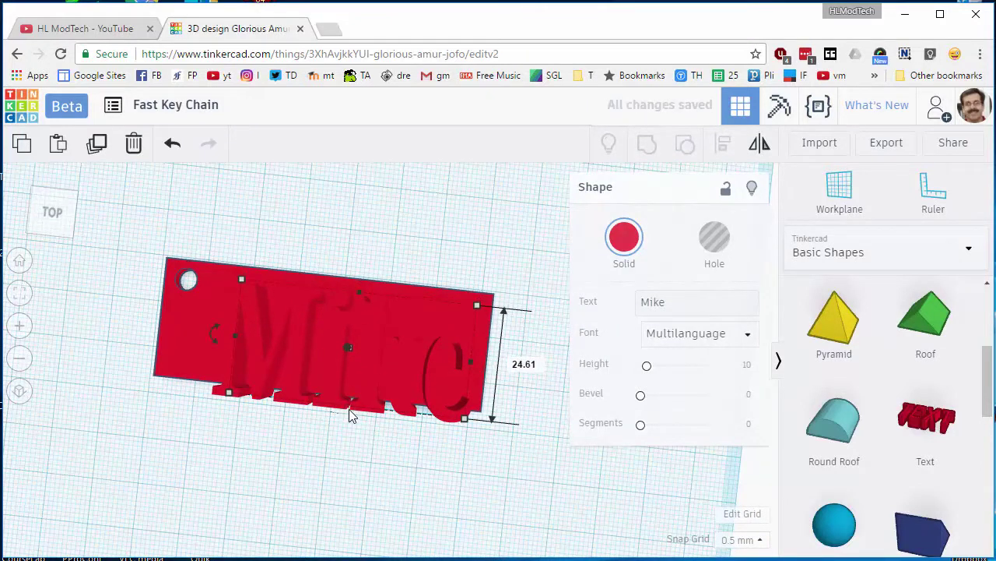
left_click_drag(348, 413, 306, 381)
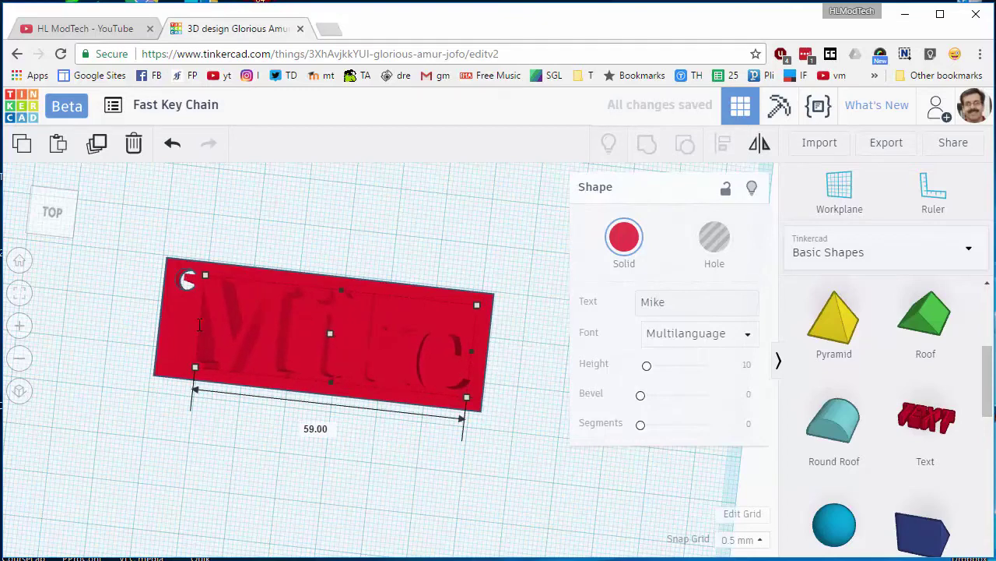
left_click(87, 362)
right_click_drag(87, 362, 190, 311)
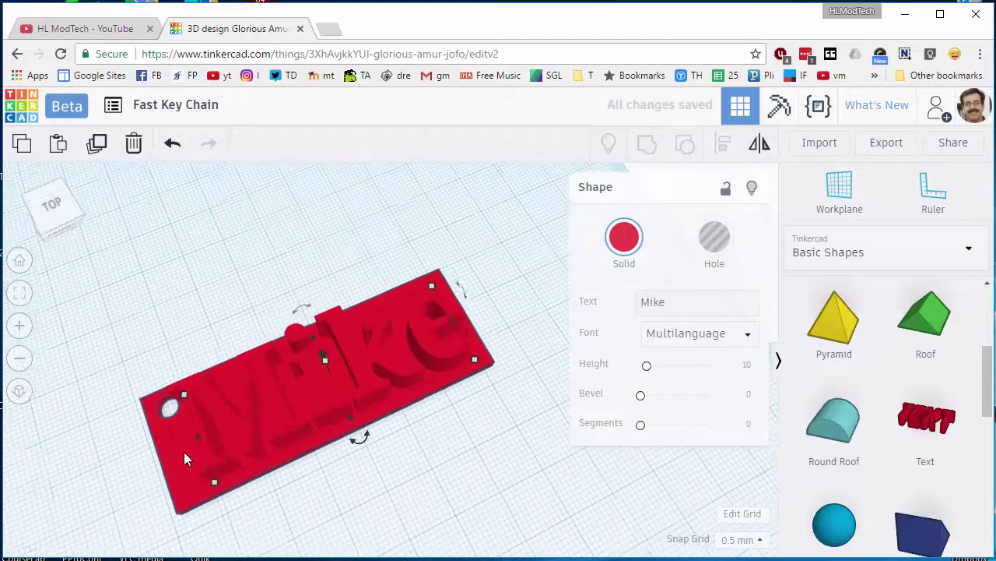
left_click(181, 471)
left_click(19, 292)
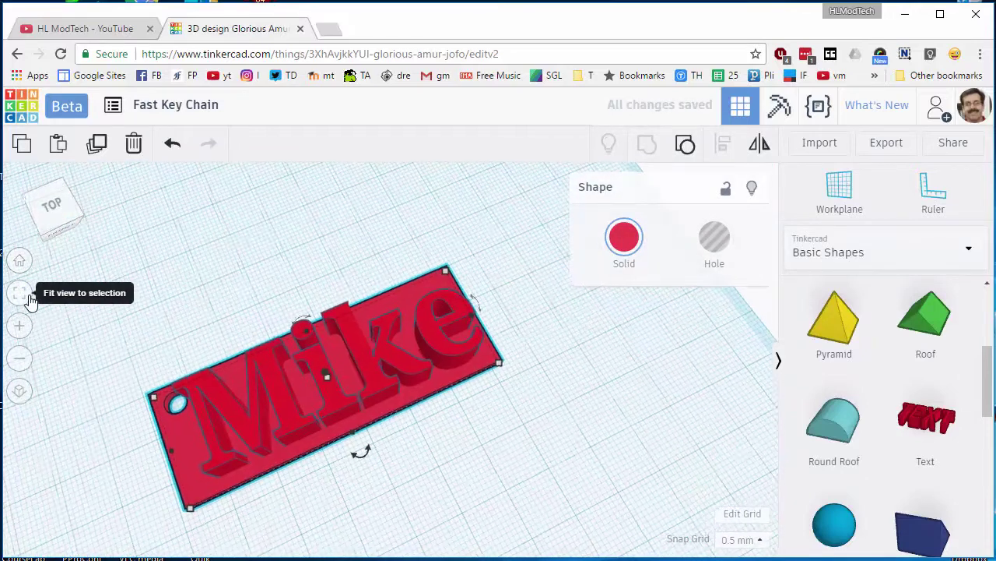
left_click(52, 210)
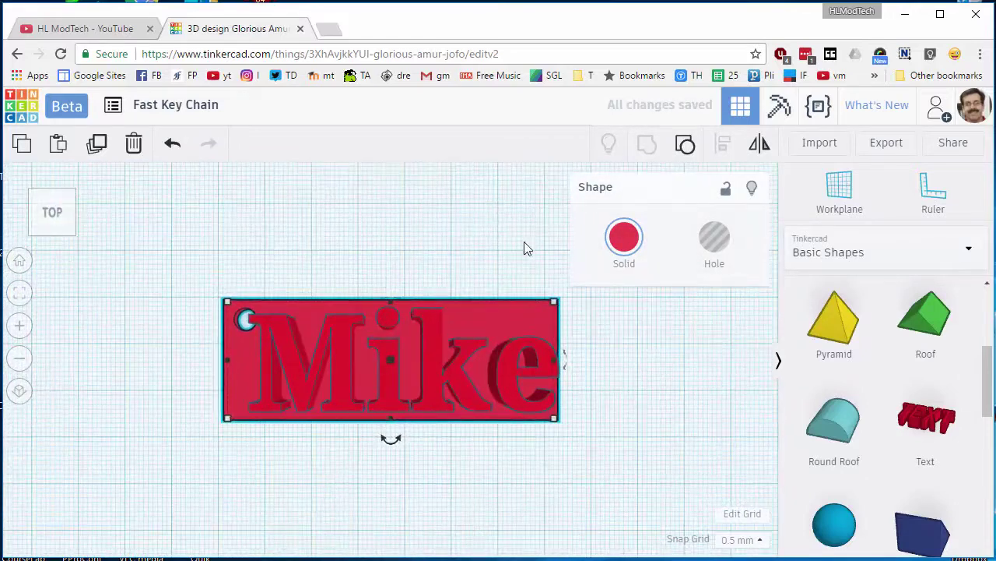
left_click(701, 260)
right_click_drag(467, 489, 386, 427)
left_click(212, 396)
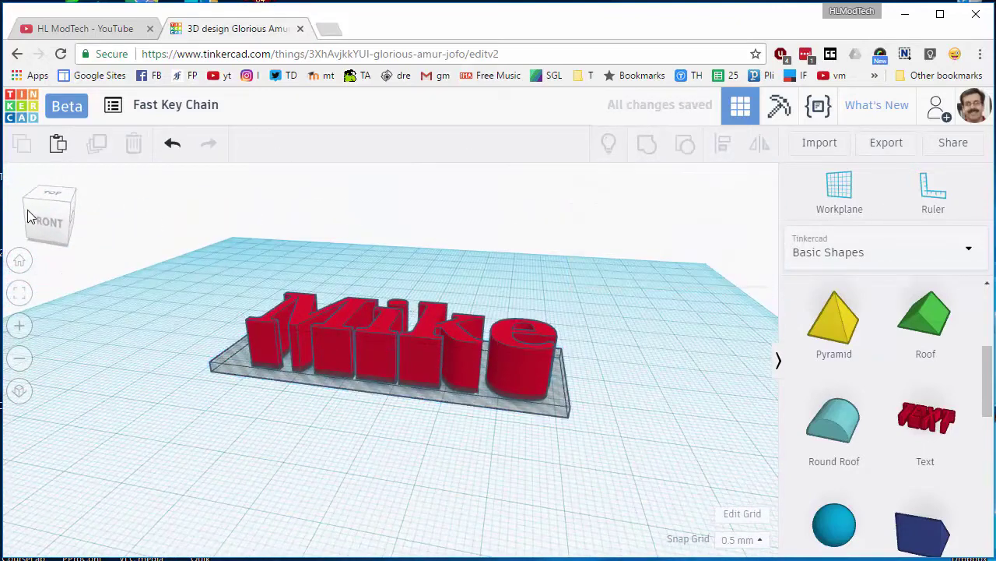
left_click(172, 142)
Turn the text into a hole and group it with the plate to engrave the letters into the top surface.
right_click_drag(164, 345, 296, 328)
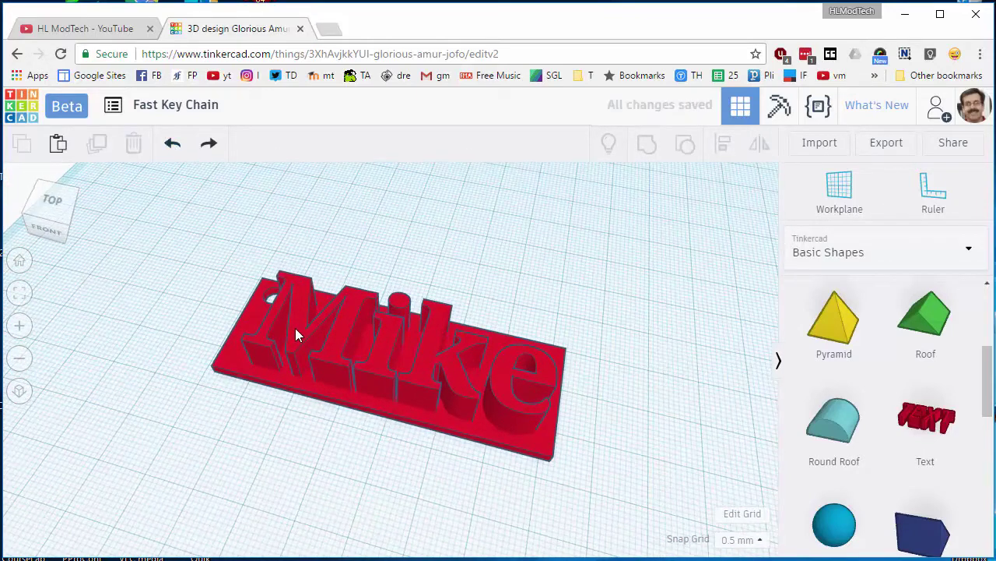
left_click(295, 328)
left_click(717, 244)
right_click_drag(342, 436, 207, 274)
left_click_drag(289, 380, 343, 389)
left_click(646, 143)
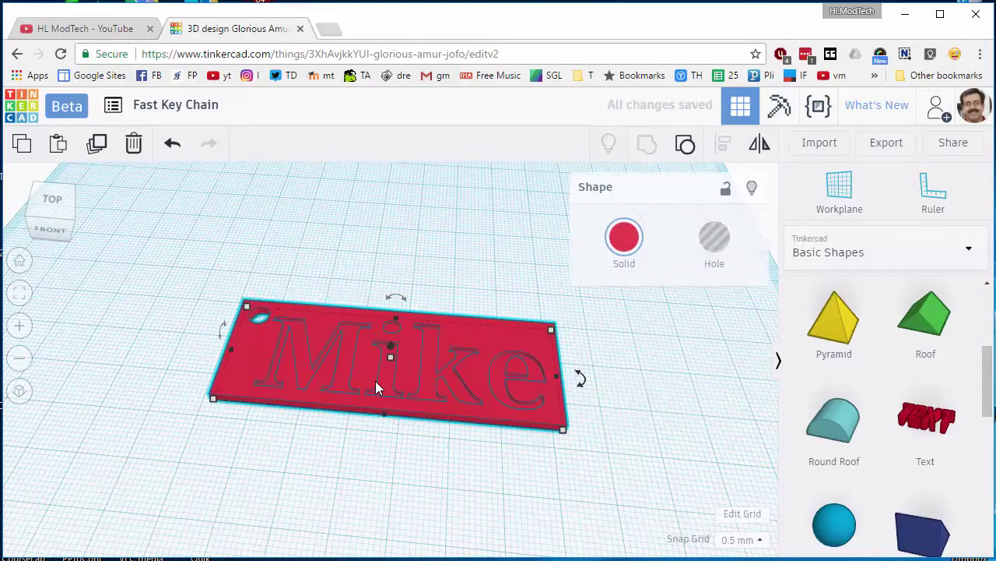
right_click_drag(432, 296, 415, 327)
scroll(415, 329, "up", 5)
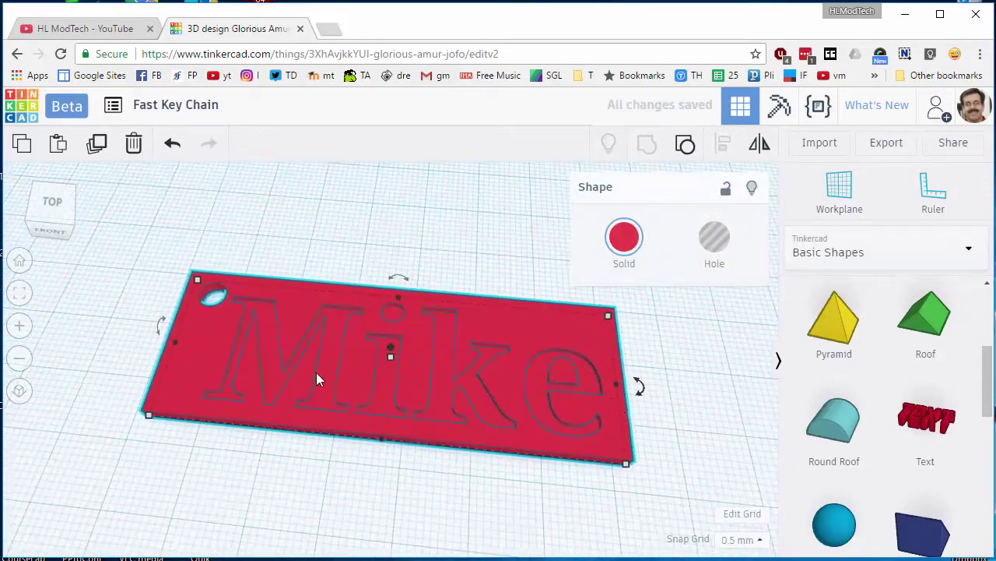
right_click_drag(316, 372, 612, 379)
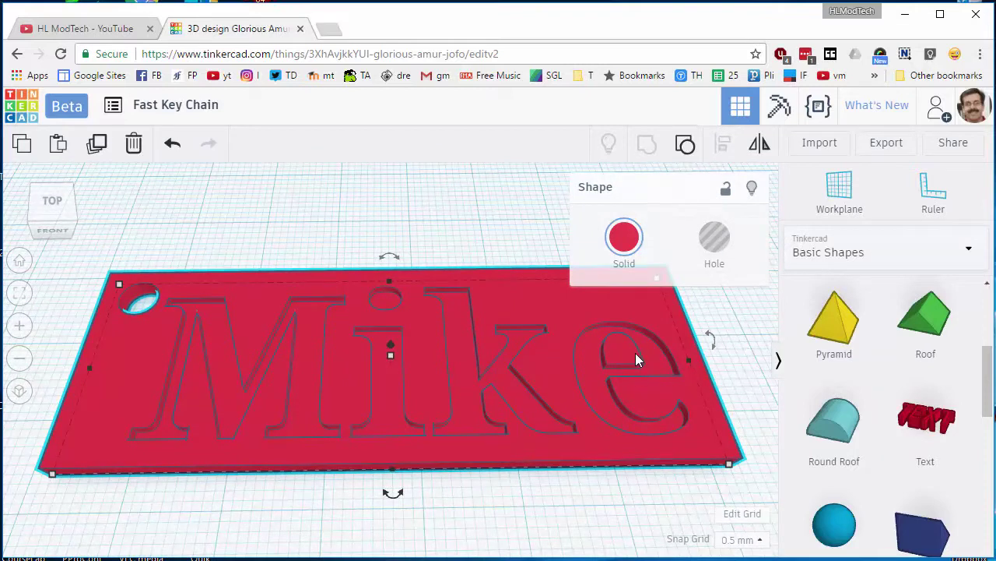
Undo the grouping and lower the text hole by 4.5 mm so it passes through the whole plate.
left_click(172, 142)
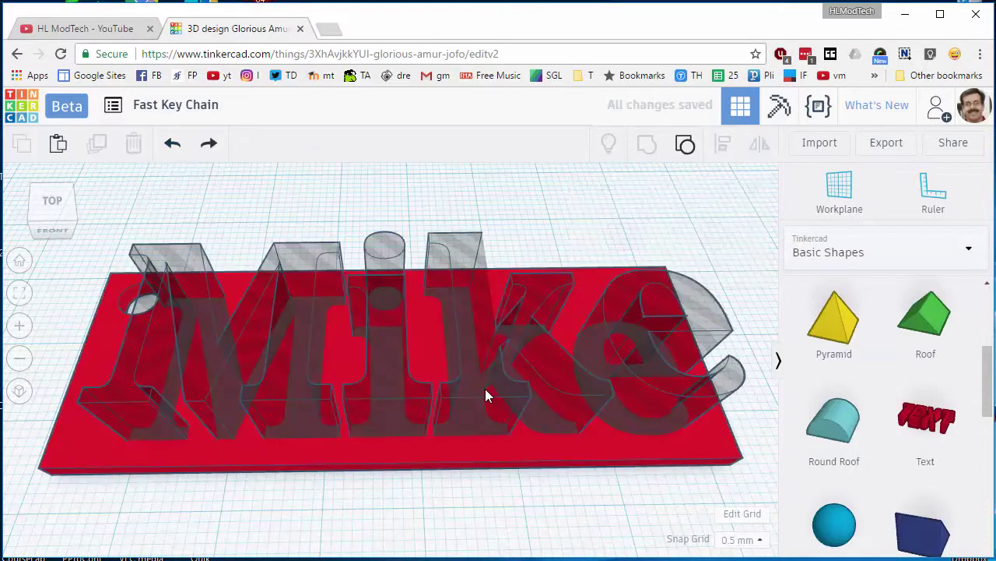
right_click_drag(485, 394, 392, 331)
left_click(389, 304)
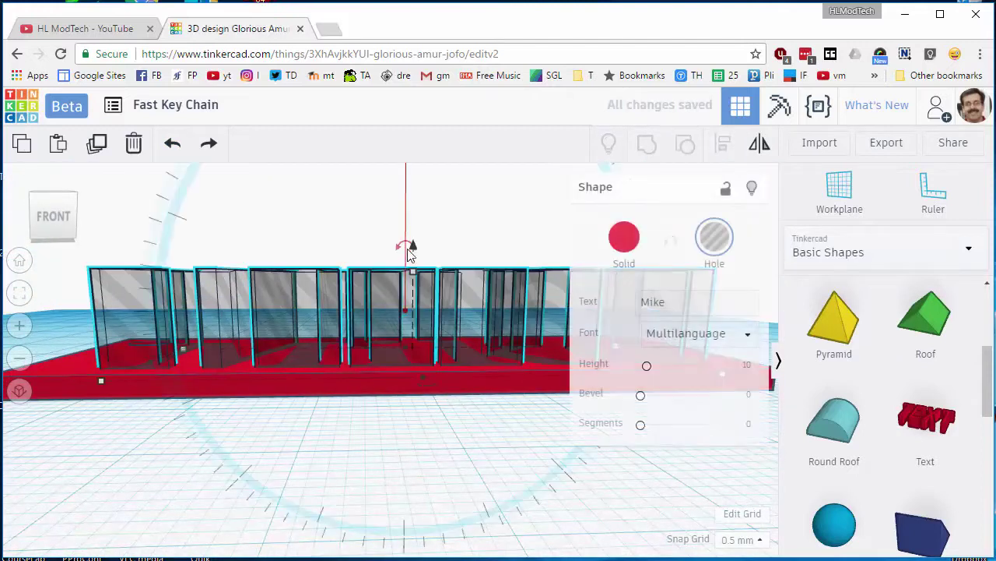
left_click_drag(411, 252, 410, 287)
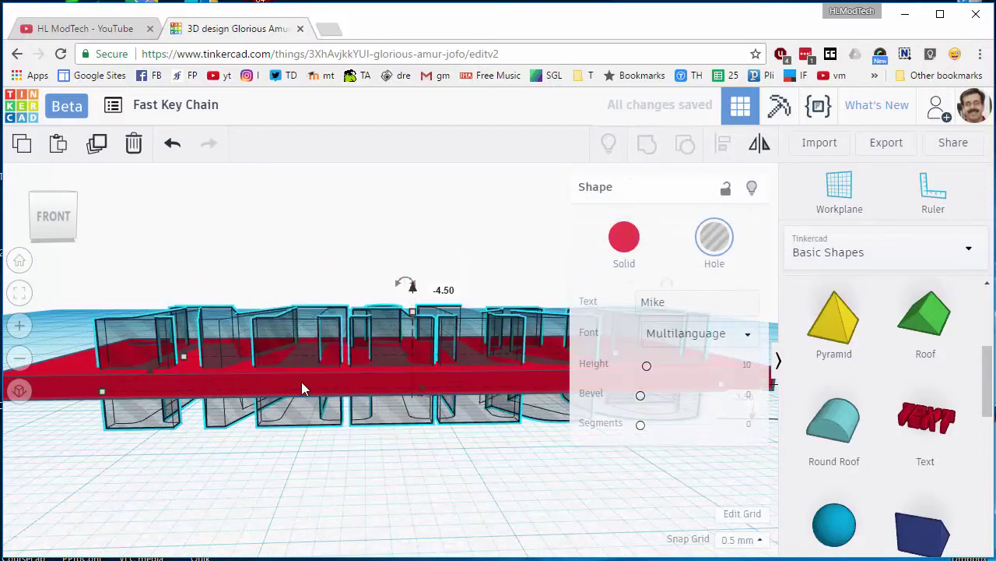
right_click_drag(367, 464, 342, 278)
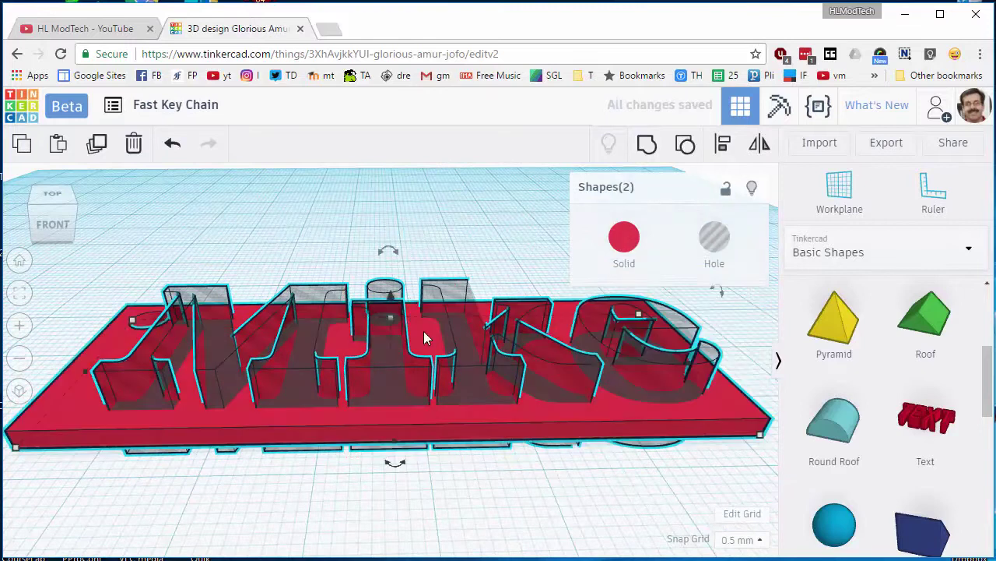
Try grouping the lowered text hole with the plate for a full cut-through, and undo both the grouping and the lowering.
left_click(646, 144)
right_click_drag(494, 231, 611, 401)
scroll(709, 364, "up", 3)
scroll(730, 379, "down", 2)
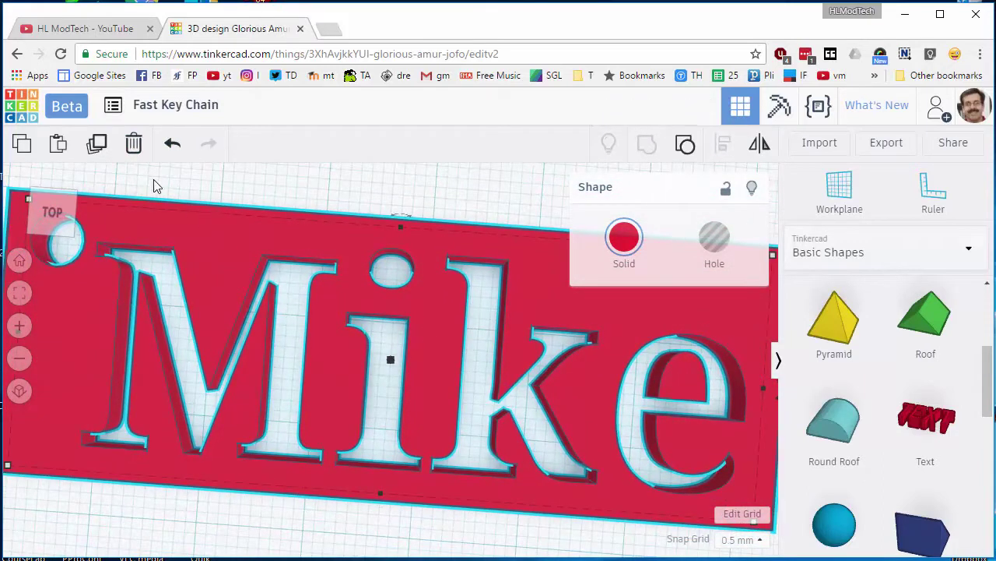
left_click(172, 144)
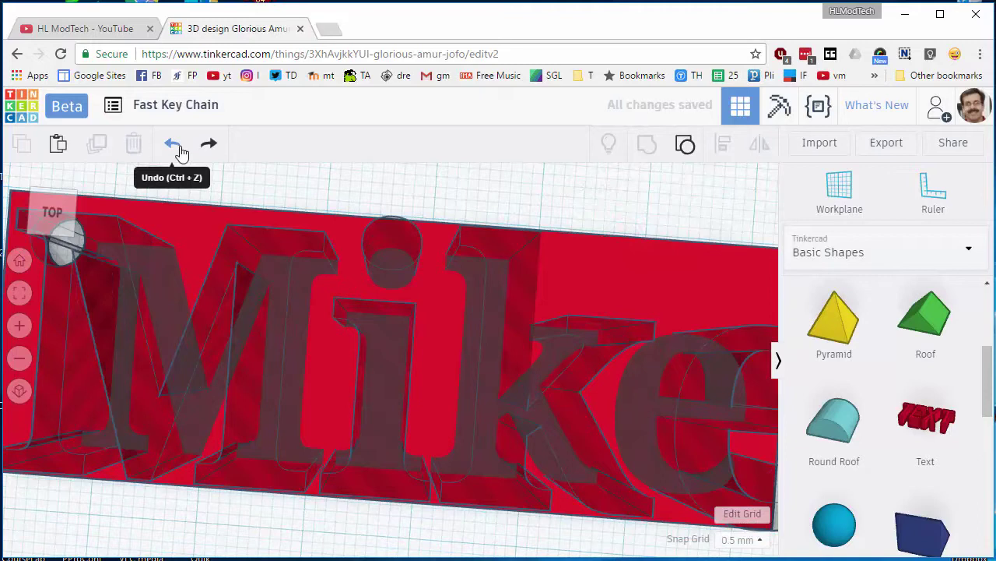
left_click(175, 147)
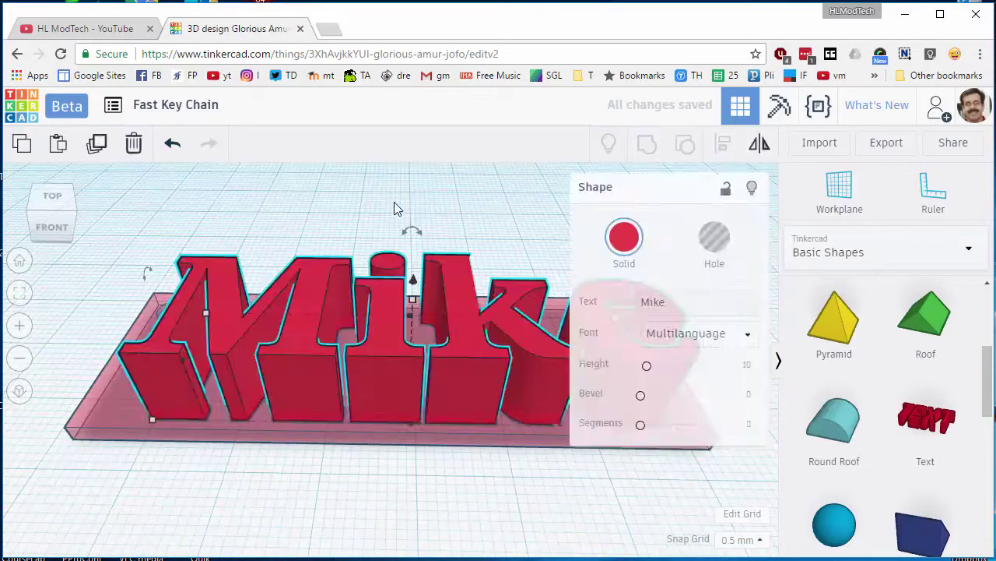
Turn the solid text into a hole and group it with the transparent plate to engrave the letters partway into it.
left_click(447, 320)
left_click(714, 236)
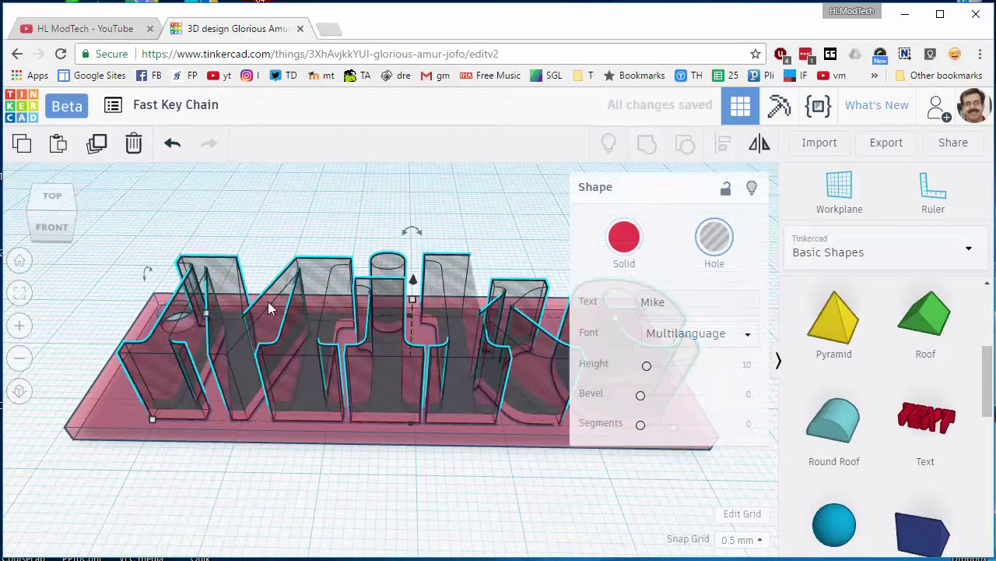
left_click(121, 279)
left_click_drag(241, 389, 243, 389)
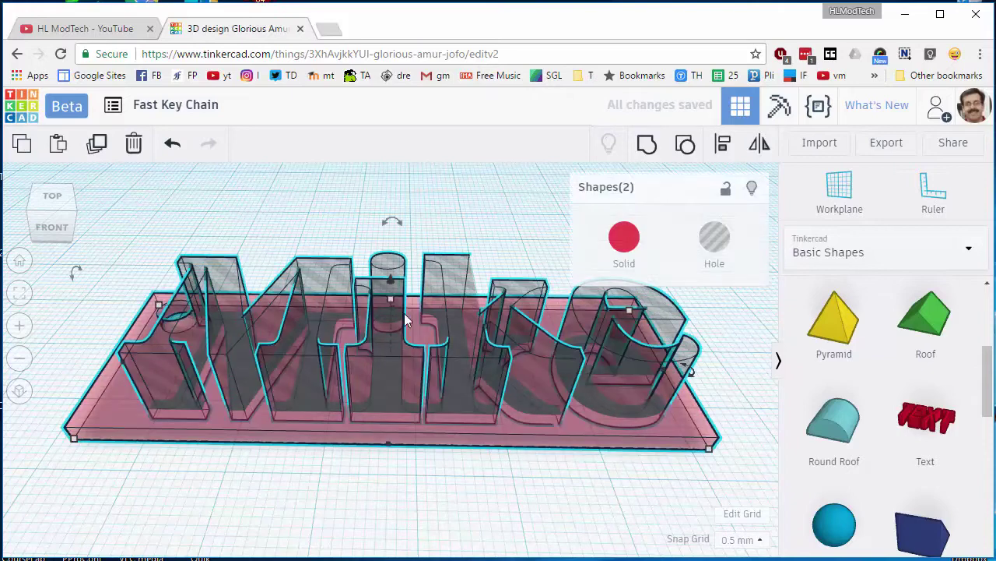
left_click(646, 144)
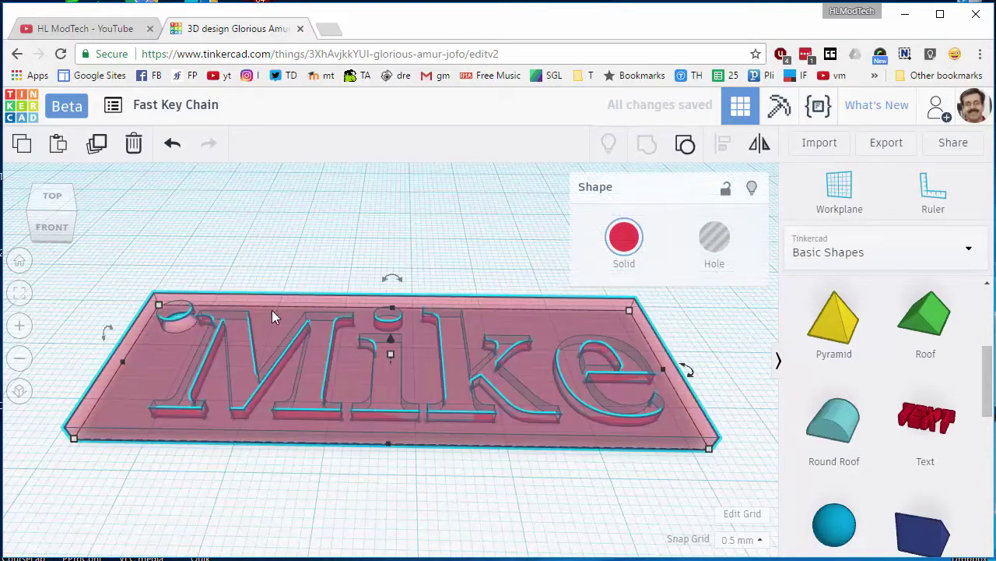
right_click_drag(272, 310, 362, 323)
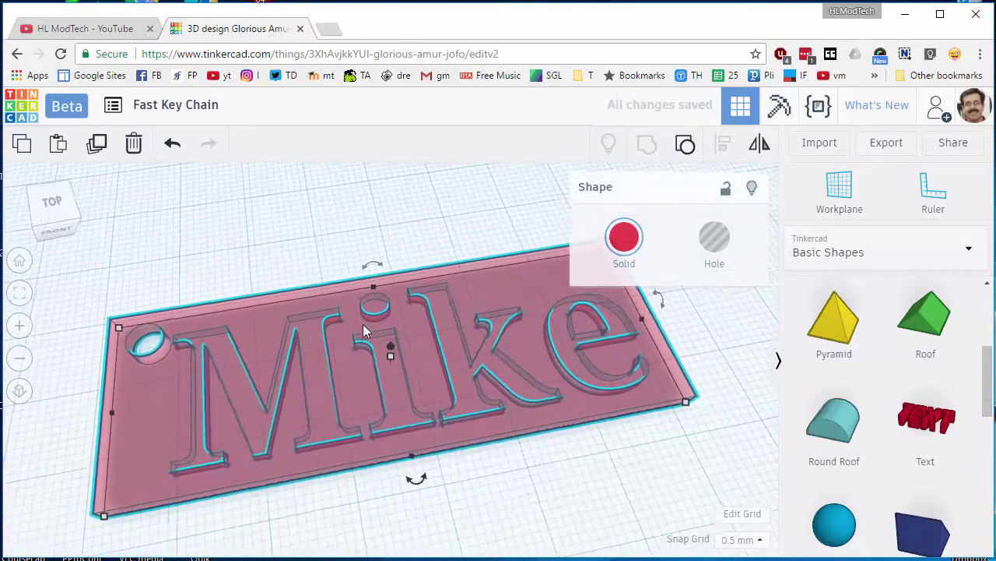
Generate a new collaboration link for inviting people to the design, copy it, and close the sharing dialog.
left_click(950, 147)
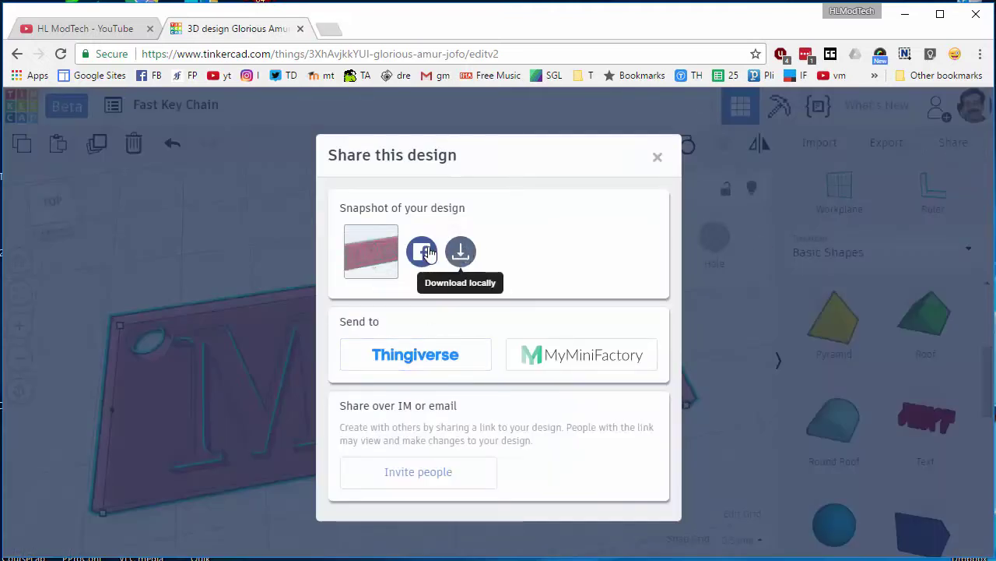
left_click(442, 472)
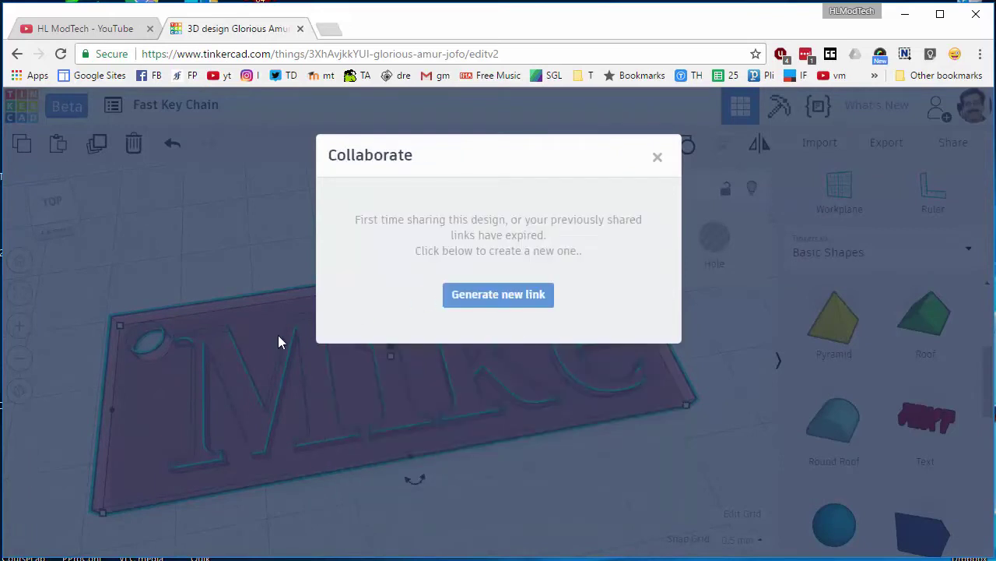
left_click(495, 296)
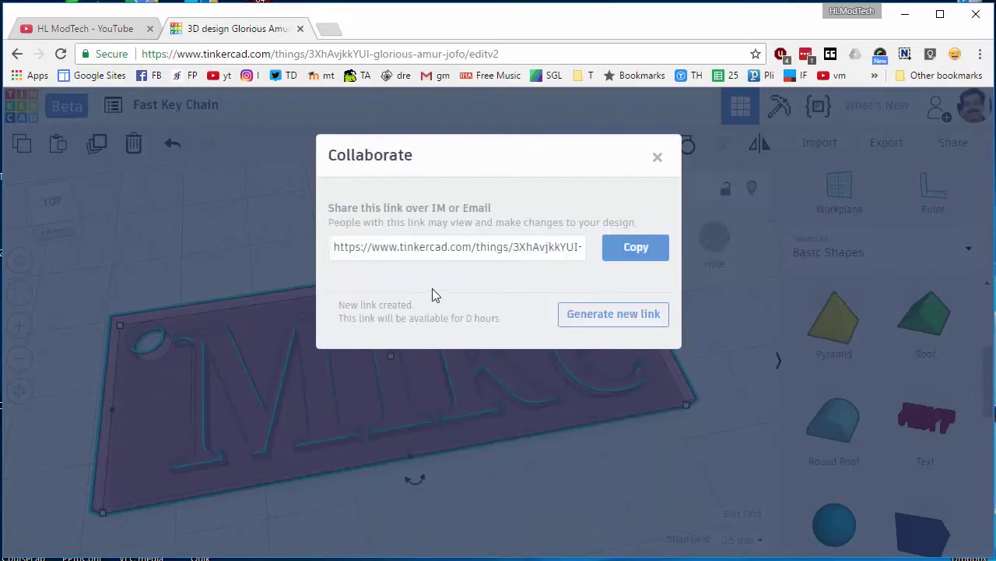
left_click(615, 262)
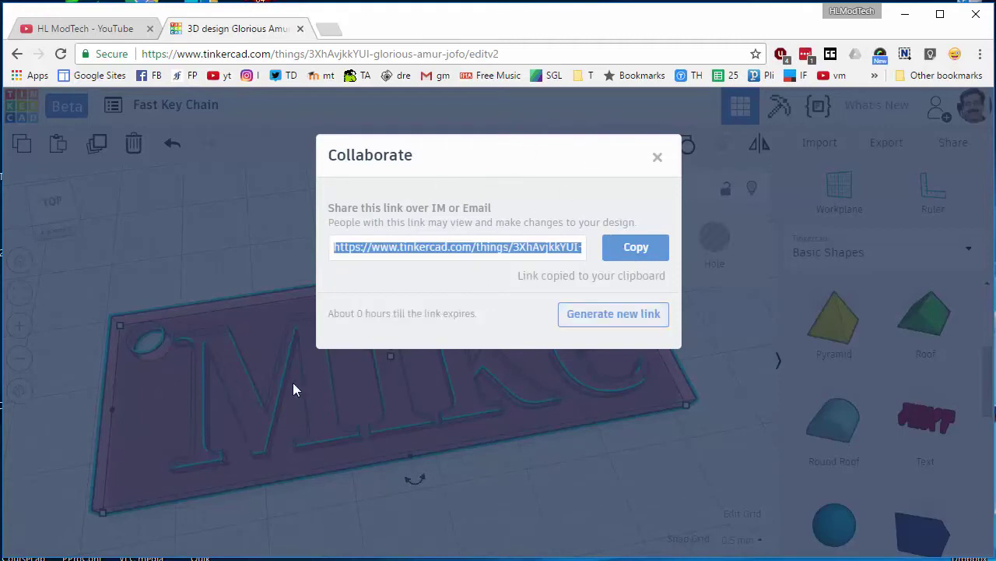
right_click(216, 378)
left_click(658, 158)
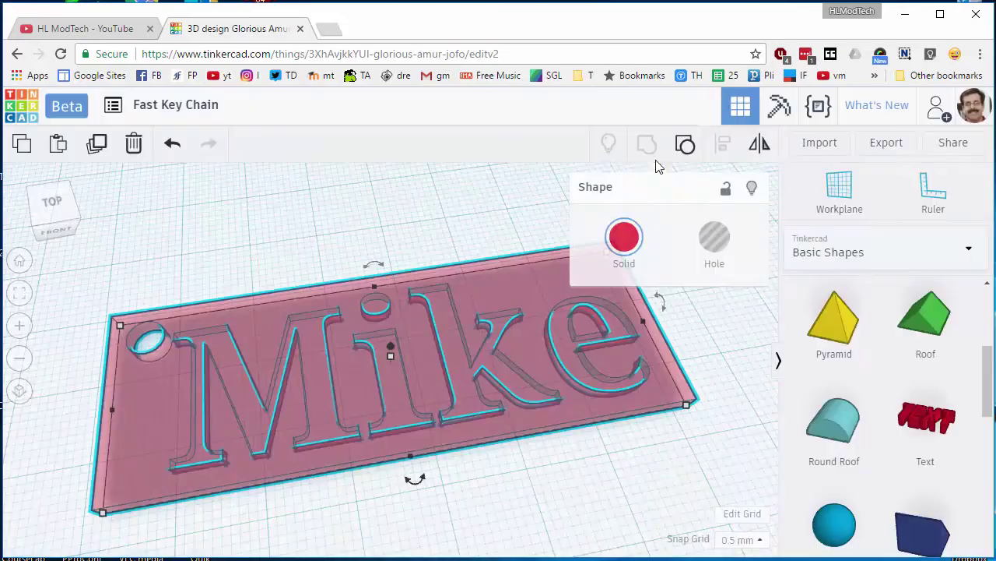
right_click_drag(296, 229, 443, 233)
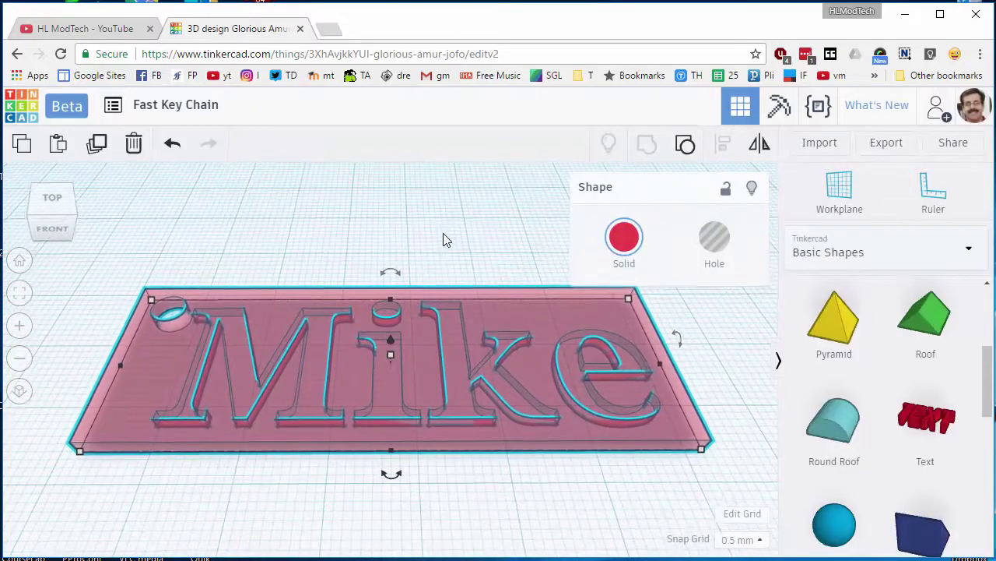
scroll(421, 255, "down", 1)
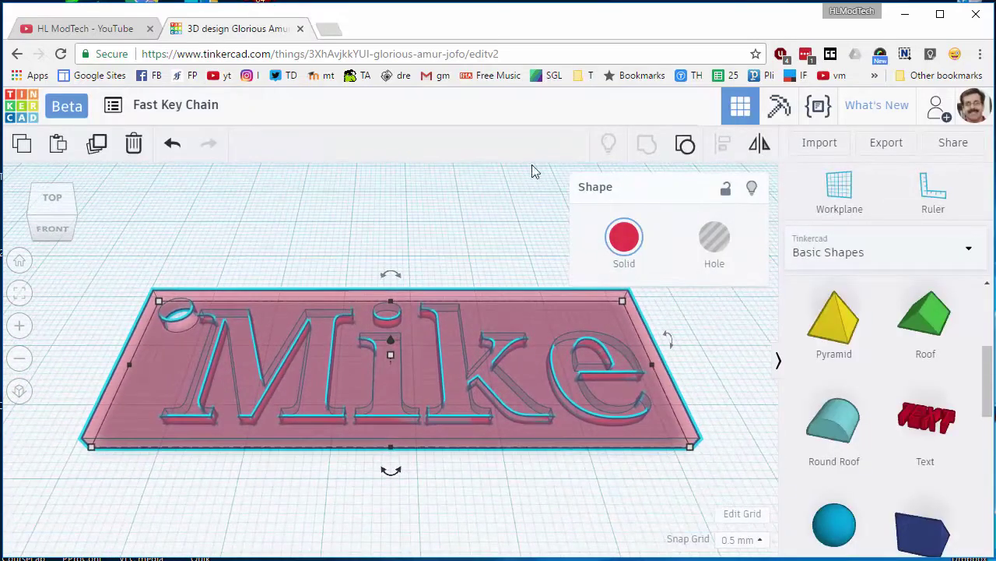